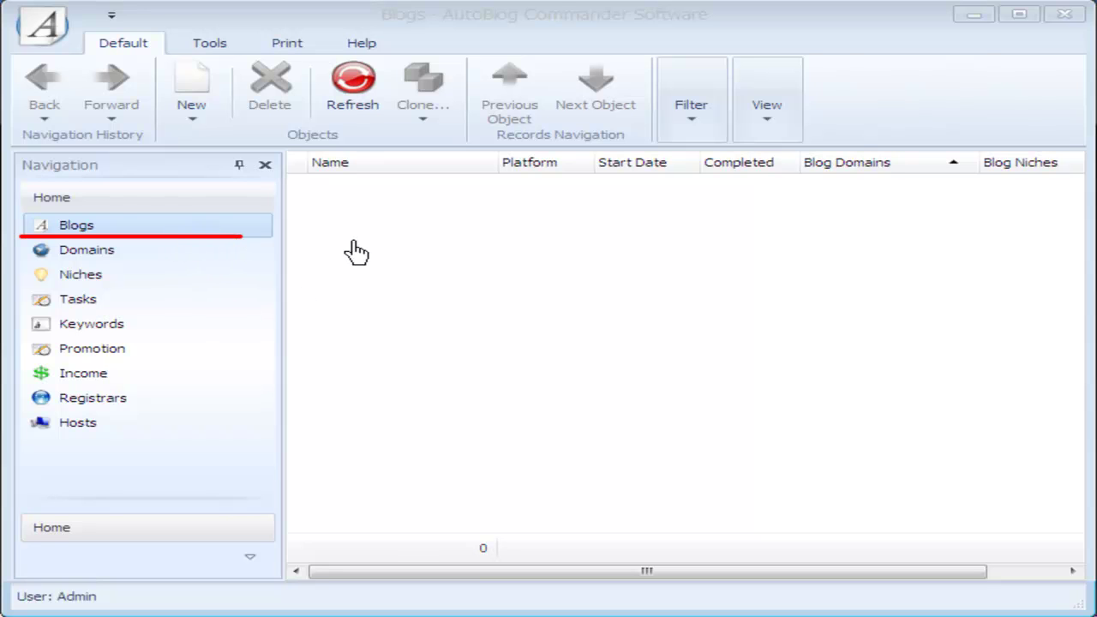
# Step: Open a blank blog record from the empty Blogs grid with the New > Blogs context menu
pyautogui.moveTo(204, 42)
pyautogui.mouseDown()
pyautogui.moveTo(140, 81)
pyautogui.moveTo(203, 139)
pyautogui.moveTo(219, 64)
pyautogui.mouseUp()
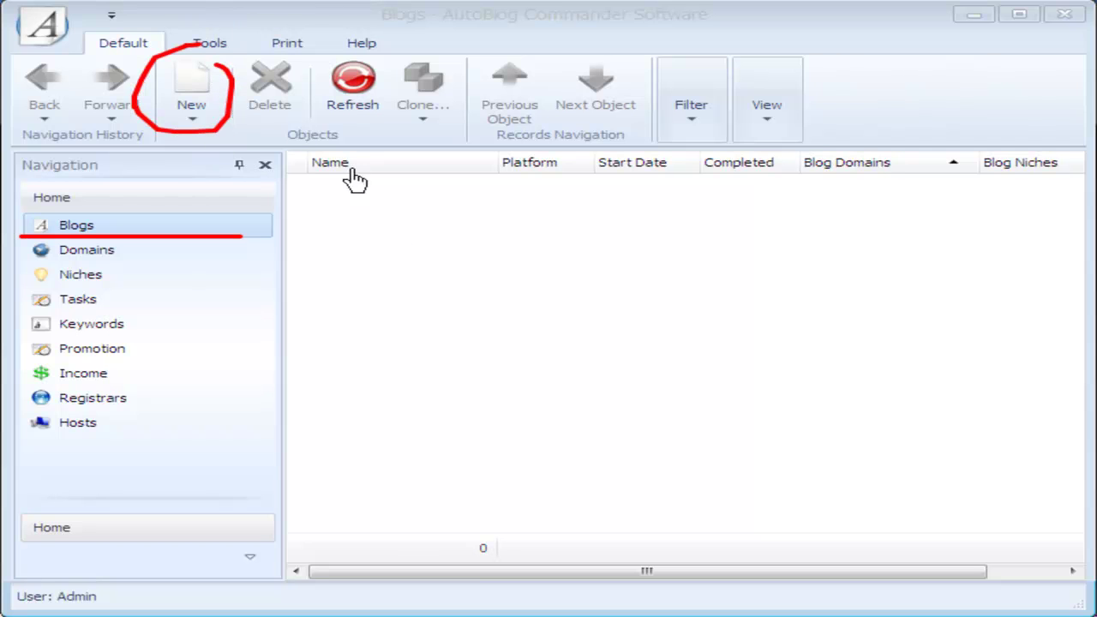
pyautogui.rightClick(413, 257)
pyautogui.moveTo(477, 266)
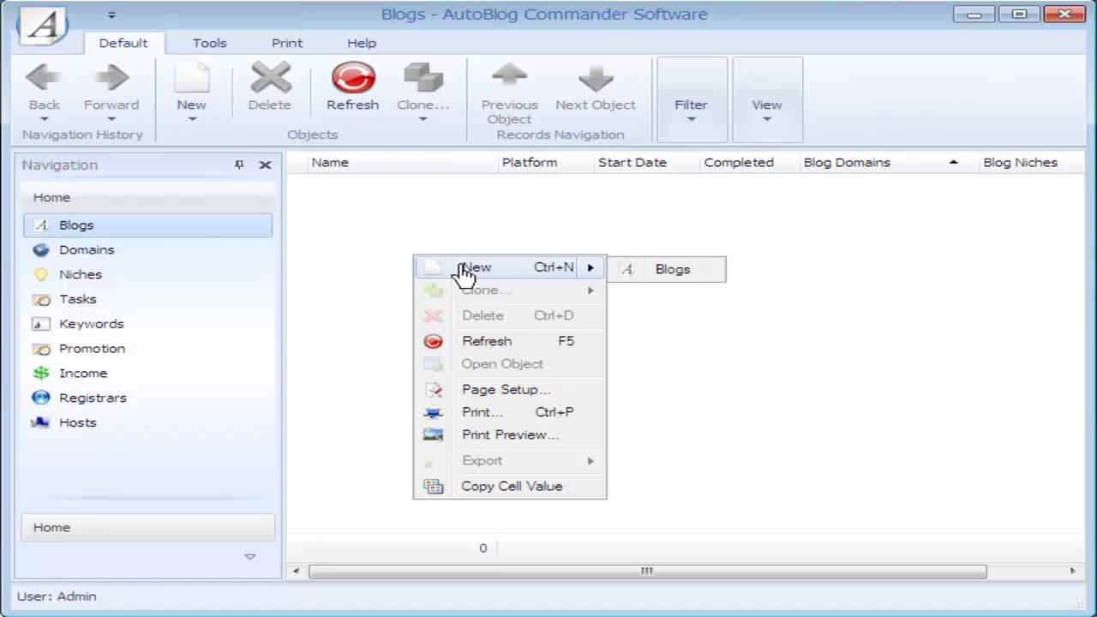
pyautogui.click(463, 270)
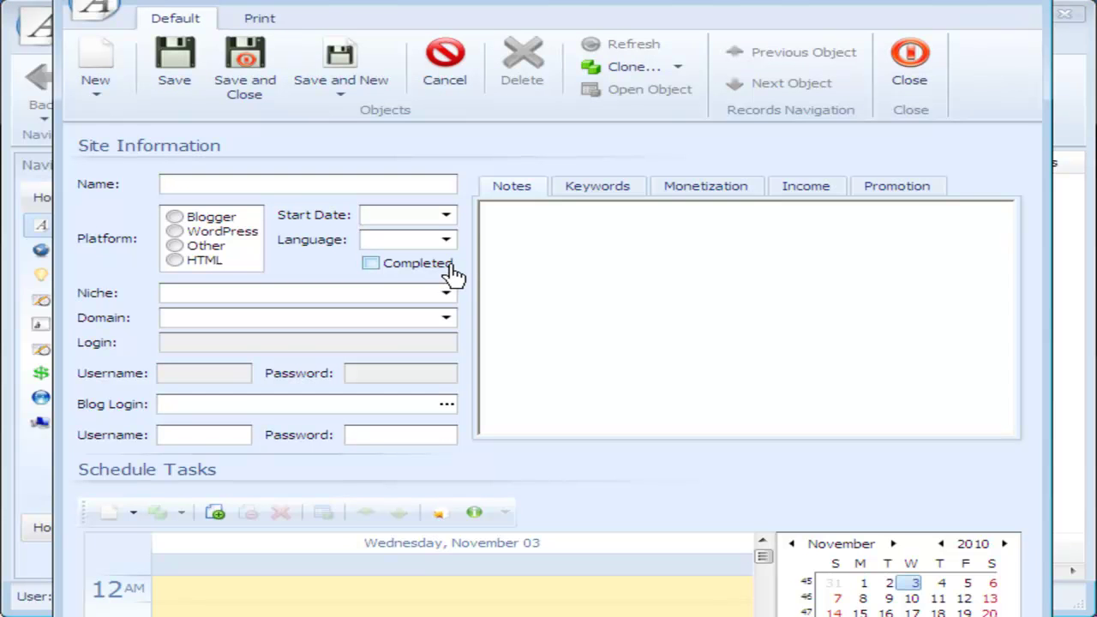
# Step: Enter 'The Dog Walker Blog' as the new blog's name
pyautogui.moveTo(77, 134)
pyautogui.mouseDown()
pyautogui.moveTo(76, 277)
pyautogui.moveTo(462, 280)
pyautogui.mouseUp()
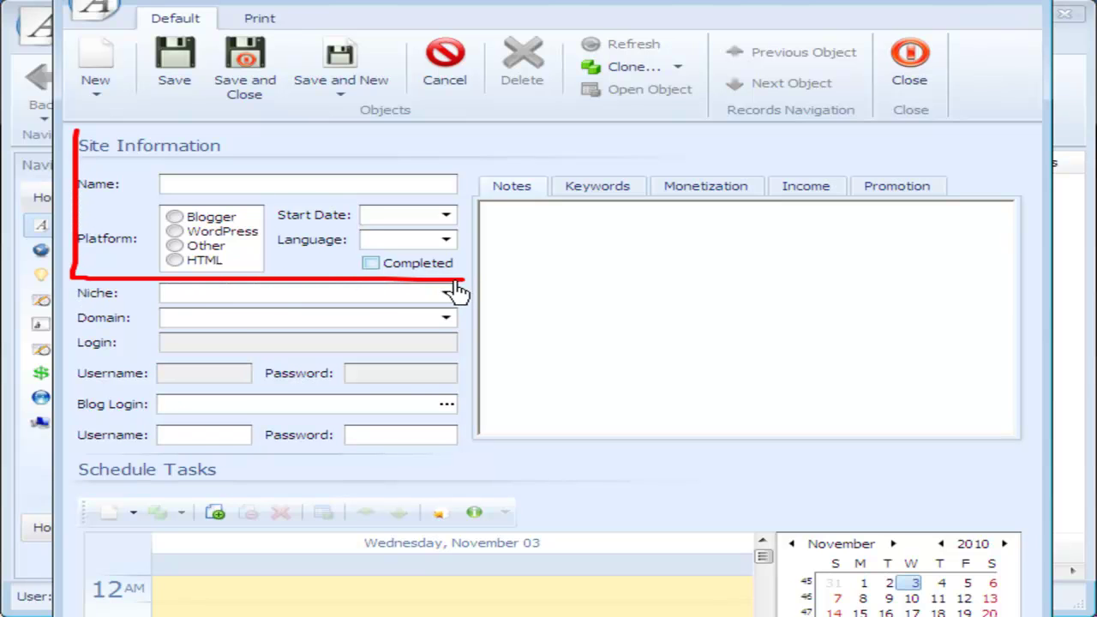
pyautogui.click(245, 190)
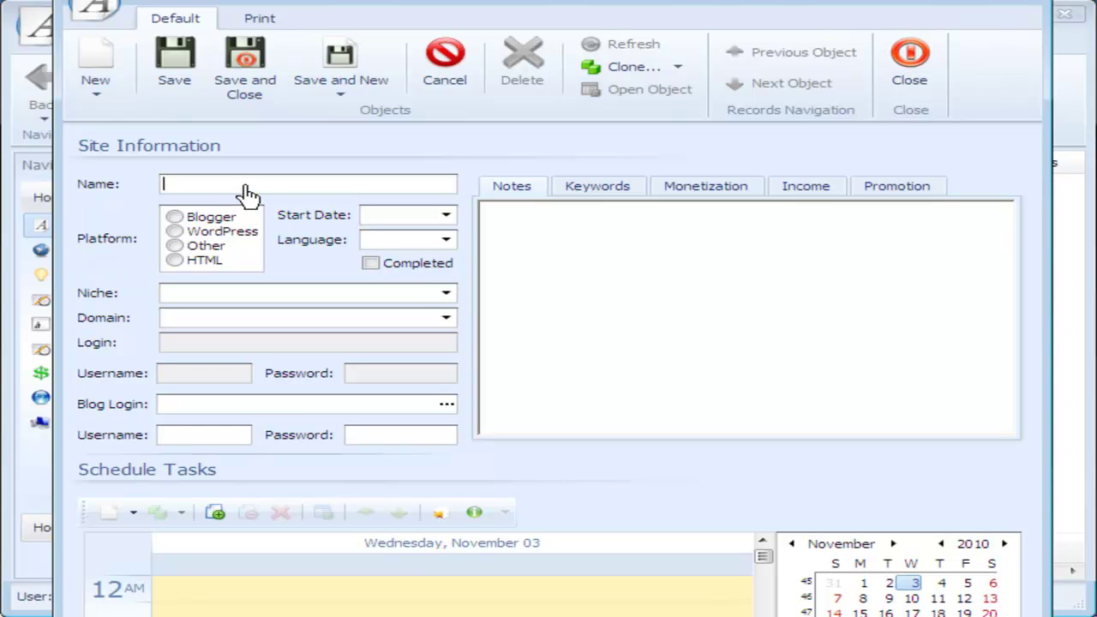
pyautogui.write('The ')
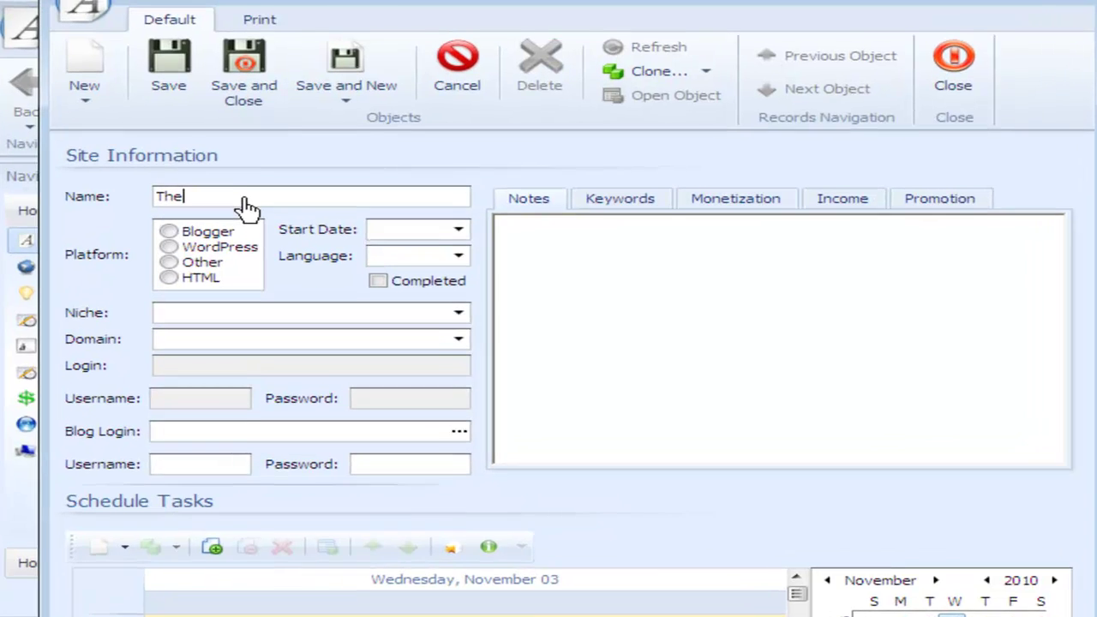
pyautogui.write('Dog')
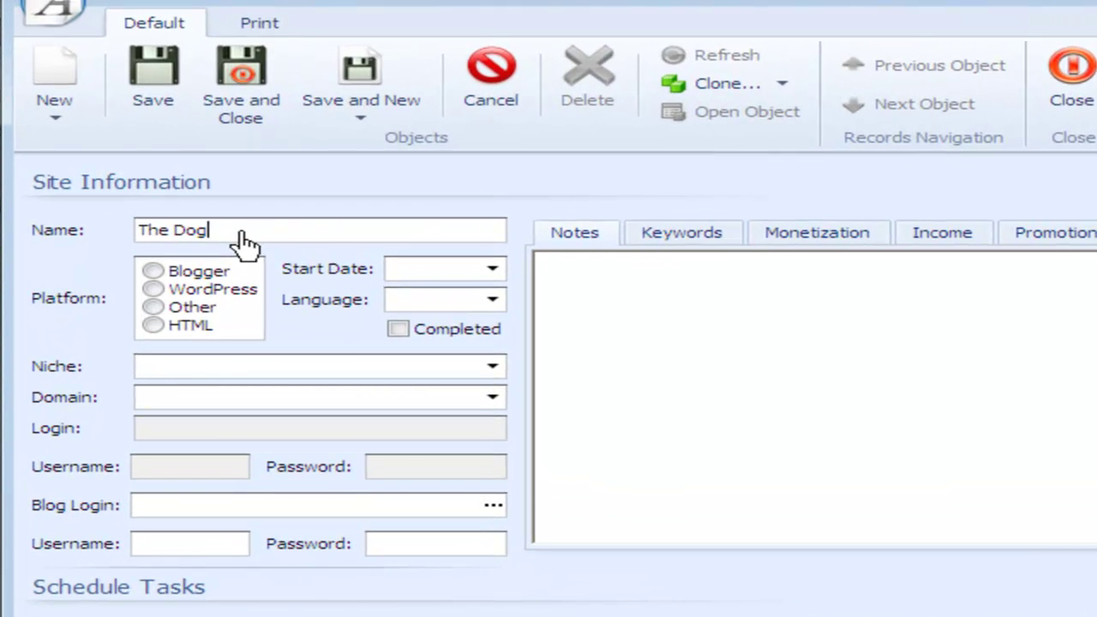
pyautogui.write(' Wlaker')
pyautogui.press('BackSpace')
pyautogui.press('BackSpace')
pyautogui.press('BackSpace')
pyautogui.press('BackSpace')
pyautogui.press('BackSpace')
pyautogui.write('Walker Blog')
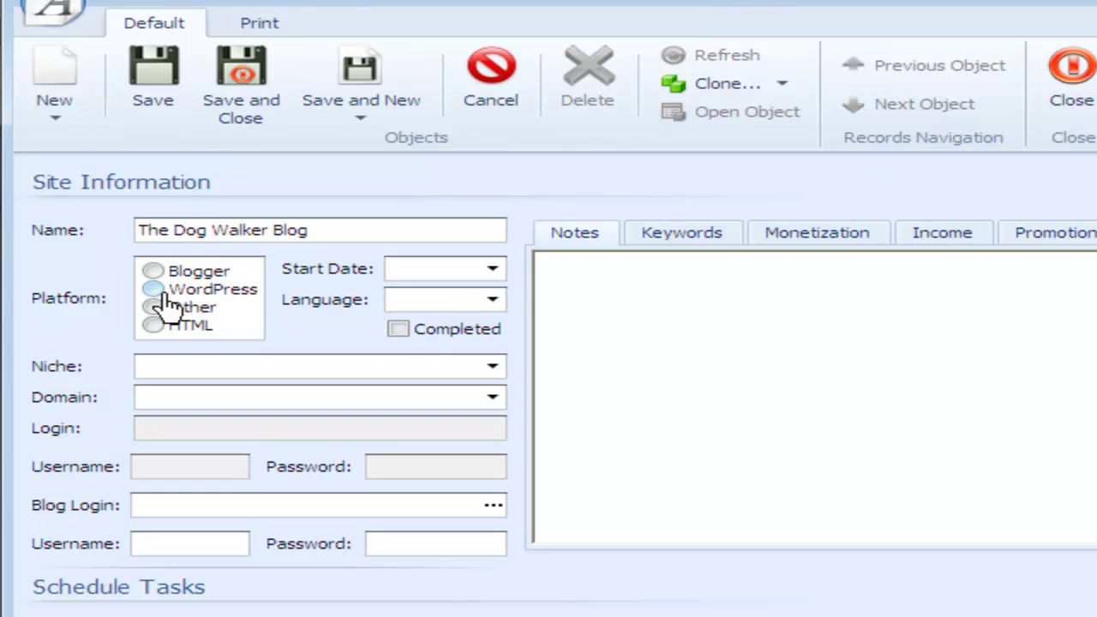
# Step: Choose the WordPress platform, start date 11/01/10 and English language, then save the blog
pyautogui.click(167, 292)
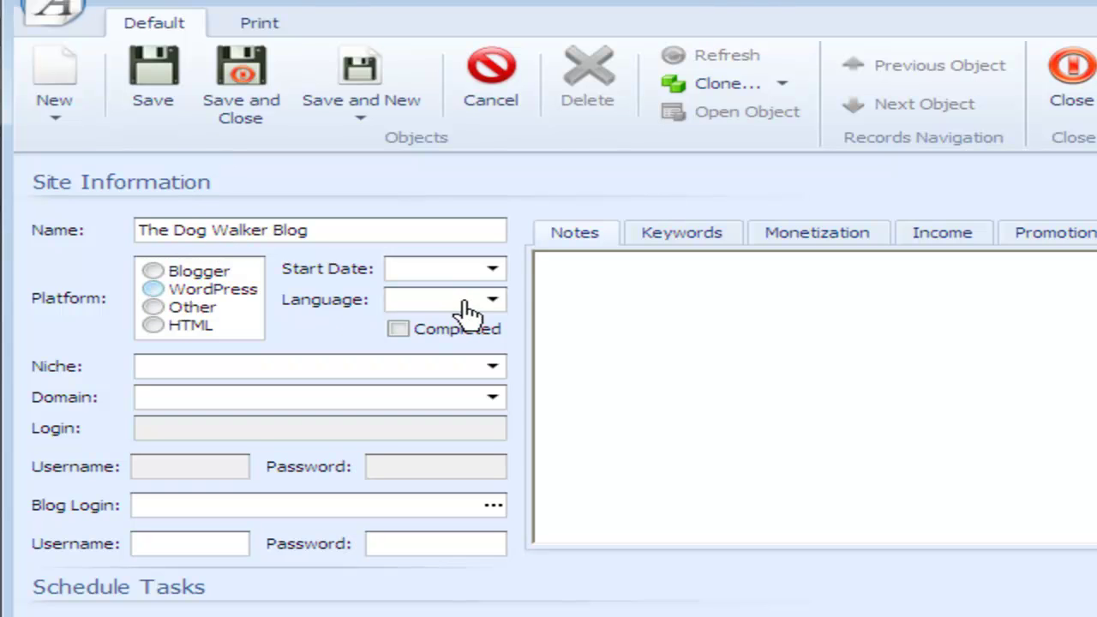
pyautogui.click(504, 273)
pyautogui.click(494, 270)
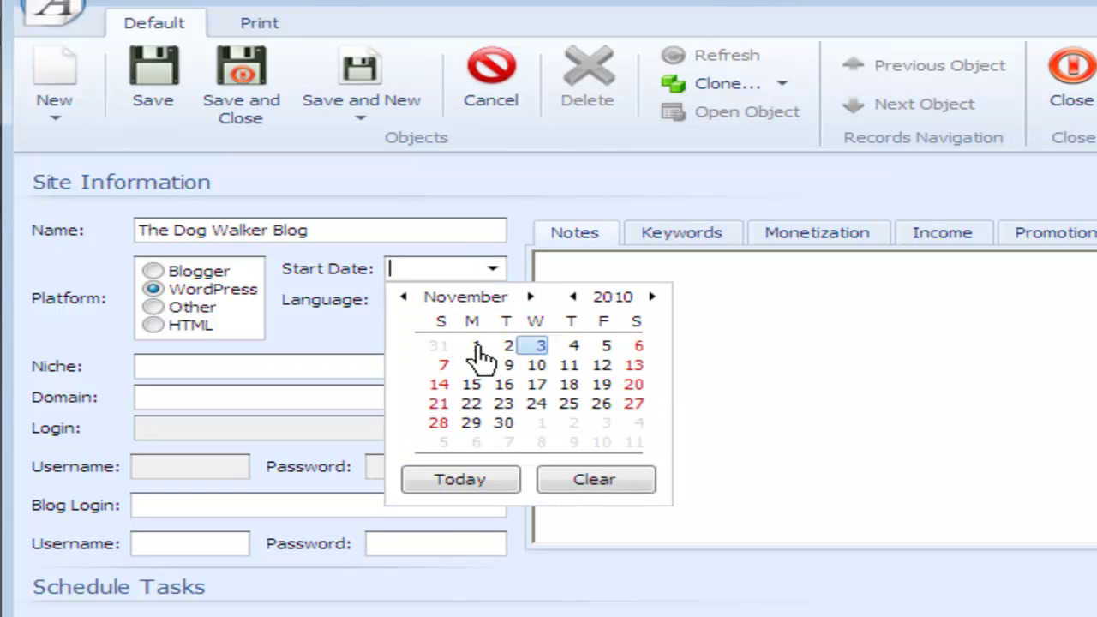
pyautogui.click(479, 348)
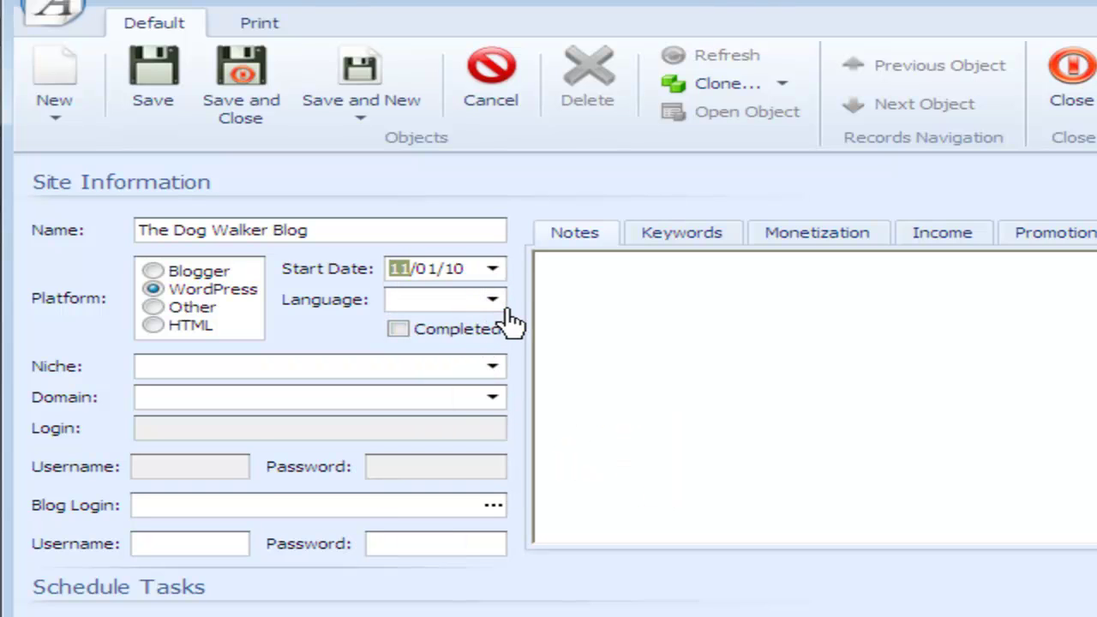
pyautogui.click(498, 310)
pyautogui.click(494, 299)
pyautogui.click(470, 324)
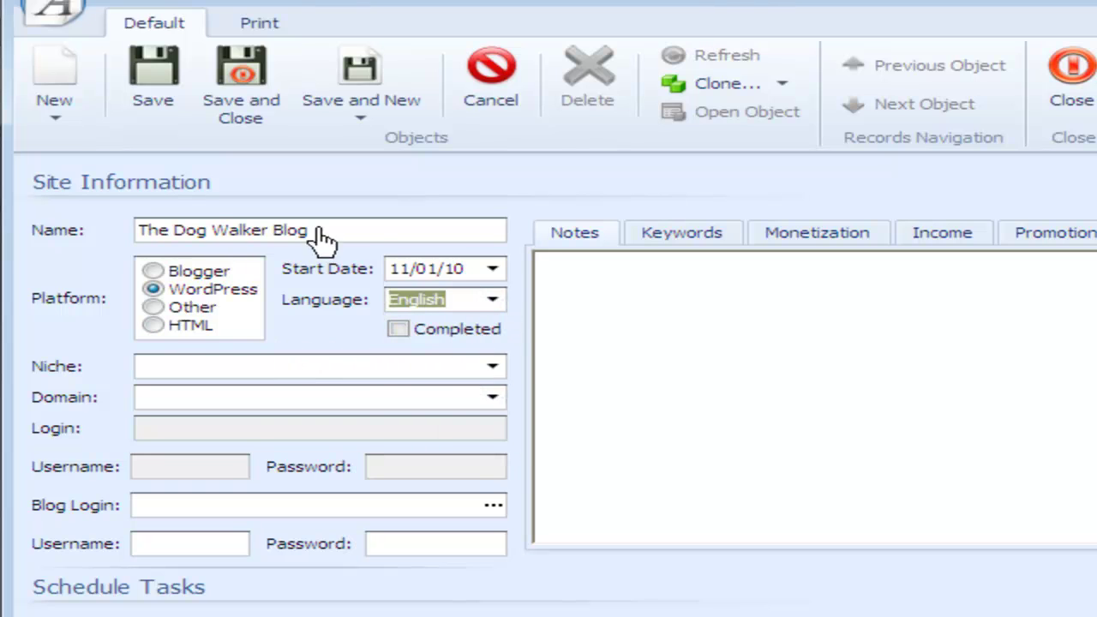
pyautogui.click(159, 79)
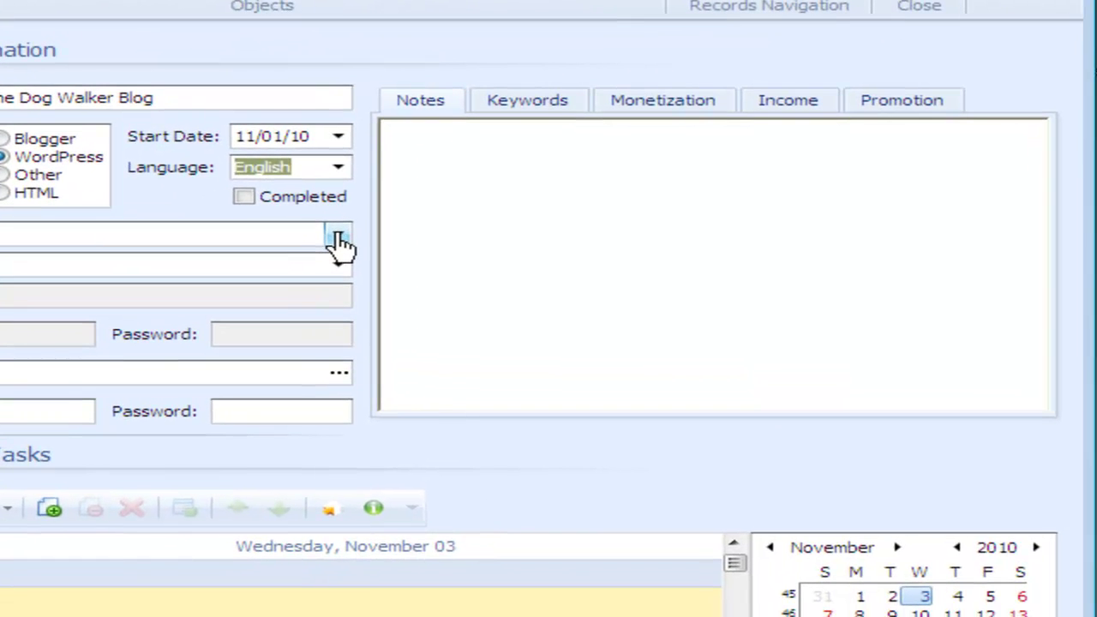
# Step: Create a niche named 'Dogs' and assign it as the blog's niche
pyautogui.click(339, 238)
pyautogui.click(274, 290)
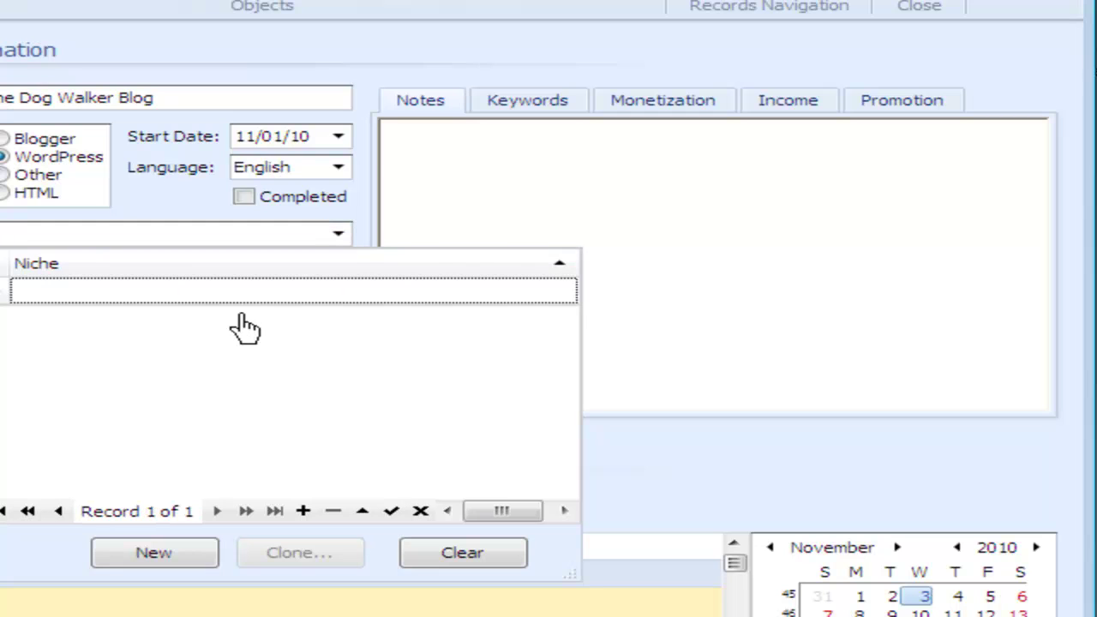
pyautogui.click(163, 554)
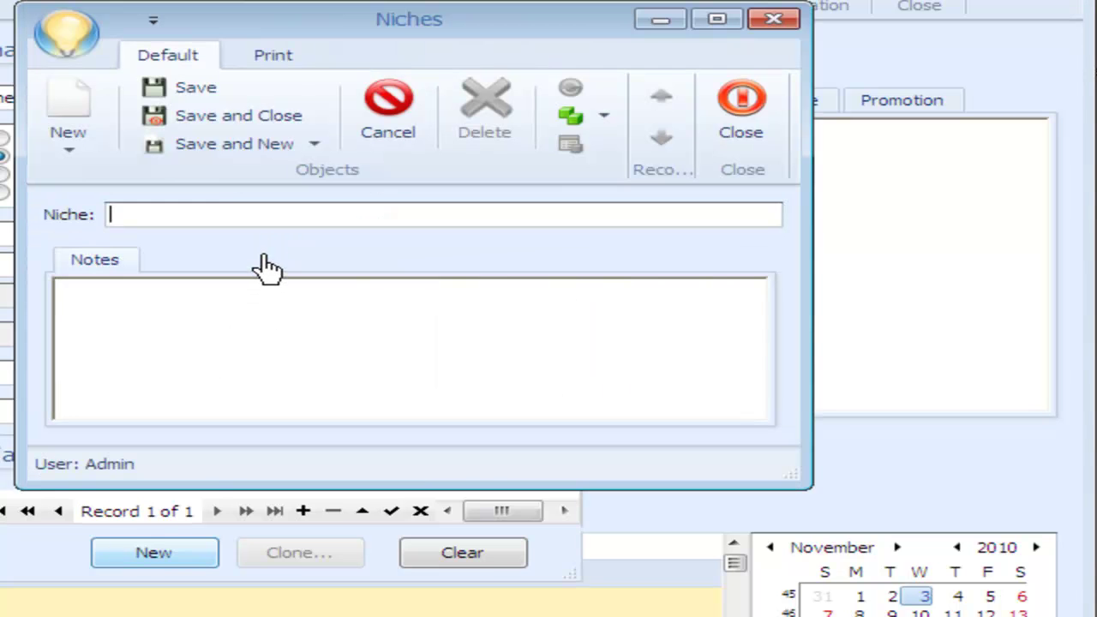
pyautogui.write('Dogs')
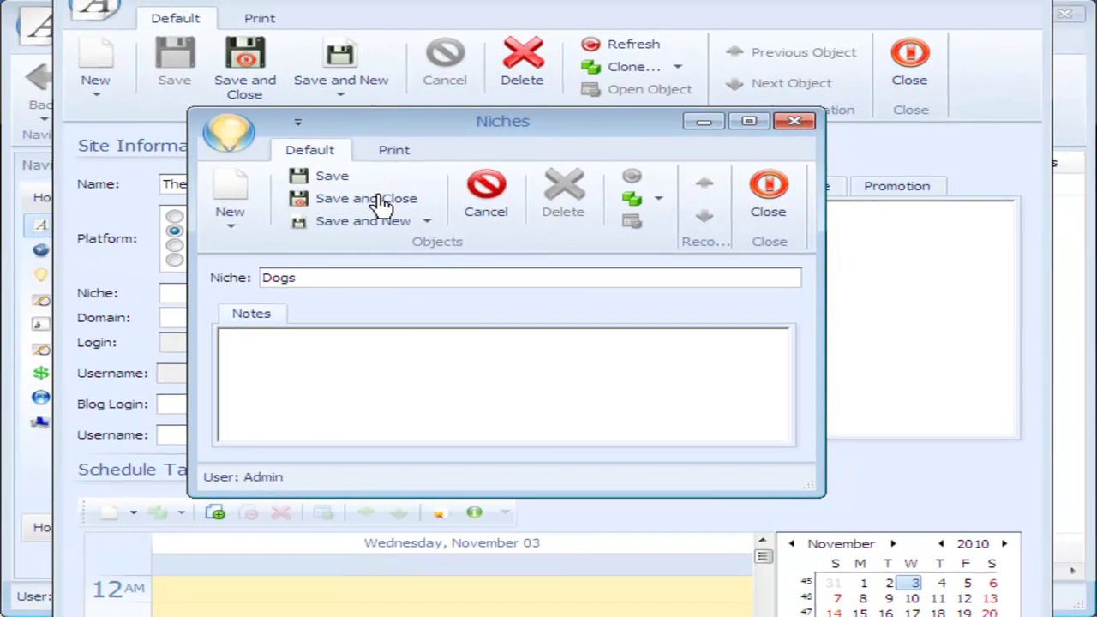
pyautogui.click(377, 202)
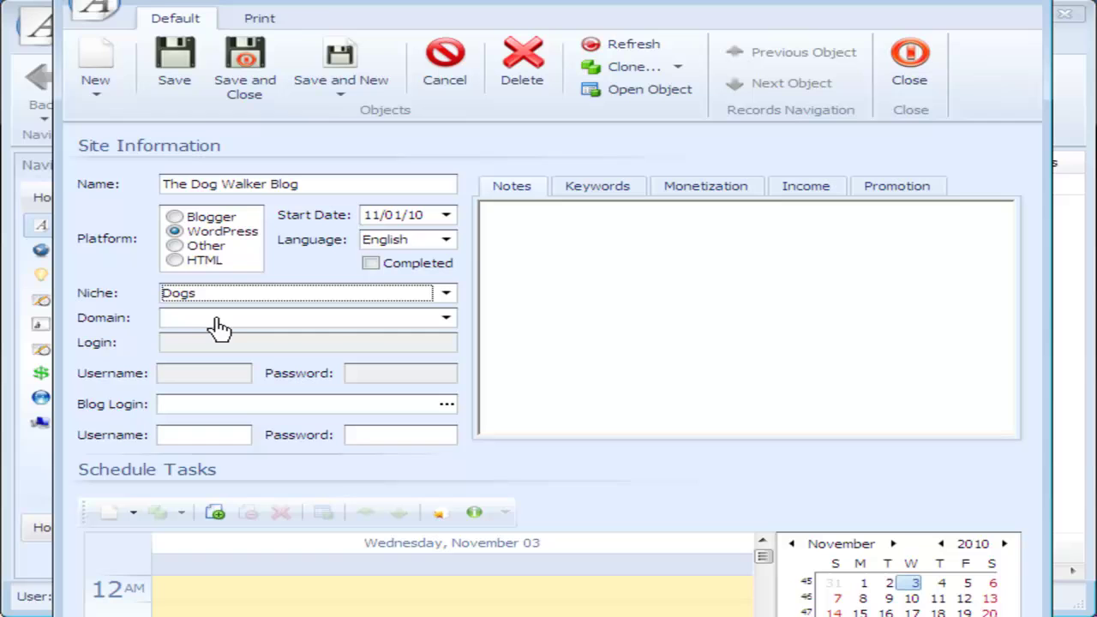
# Step: Add the domain thedogwalker.com and link it to The Dog Walker Blog
pyautogui.click(448, 322)
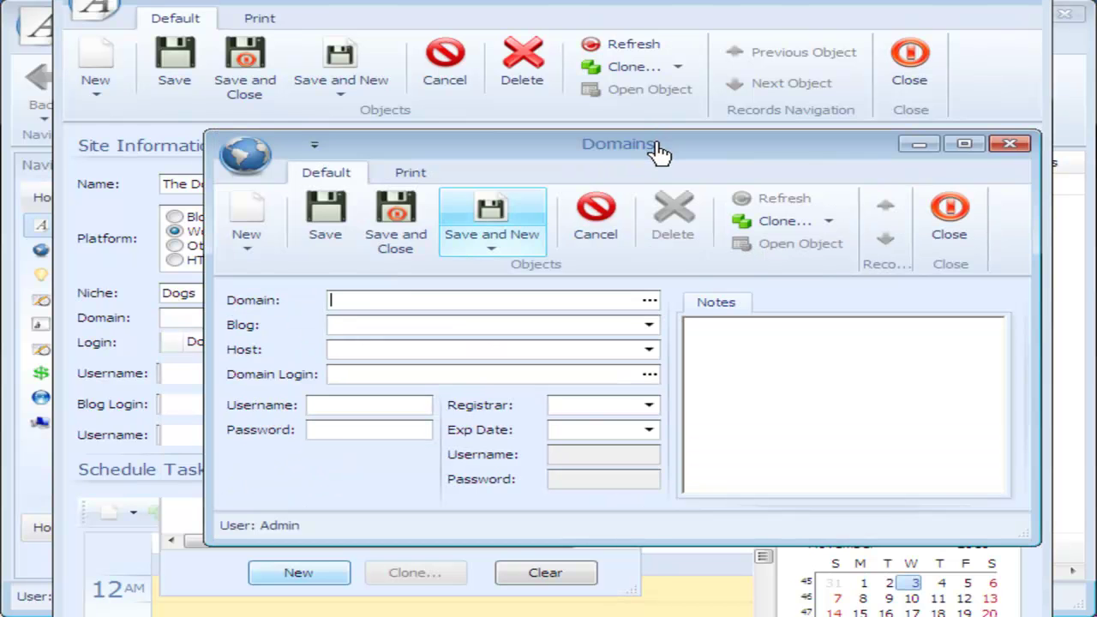
pyautogui.moveTo(656, 154); pyautogui.dragTo(597, 154)
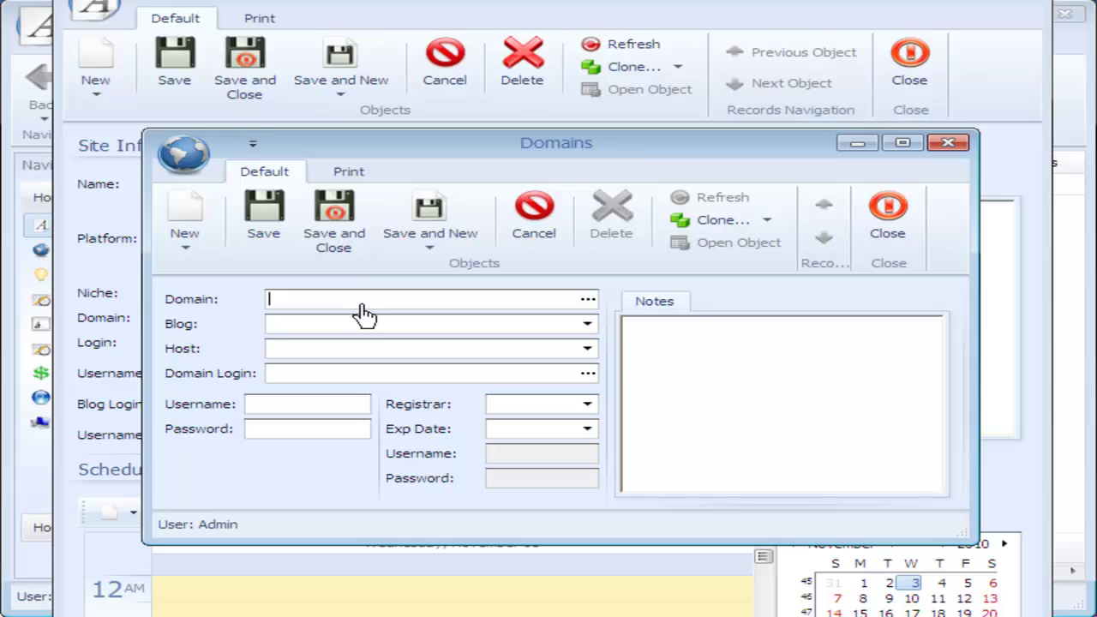
pyautogui.write('thedogwalker.com')
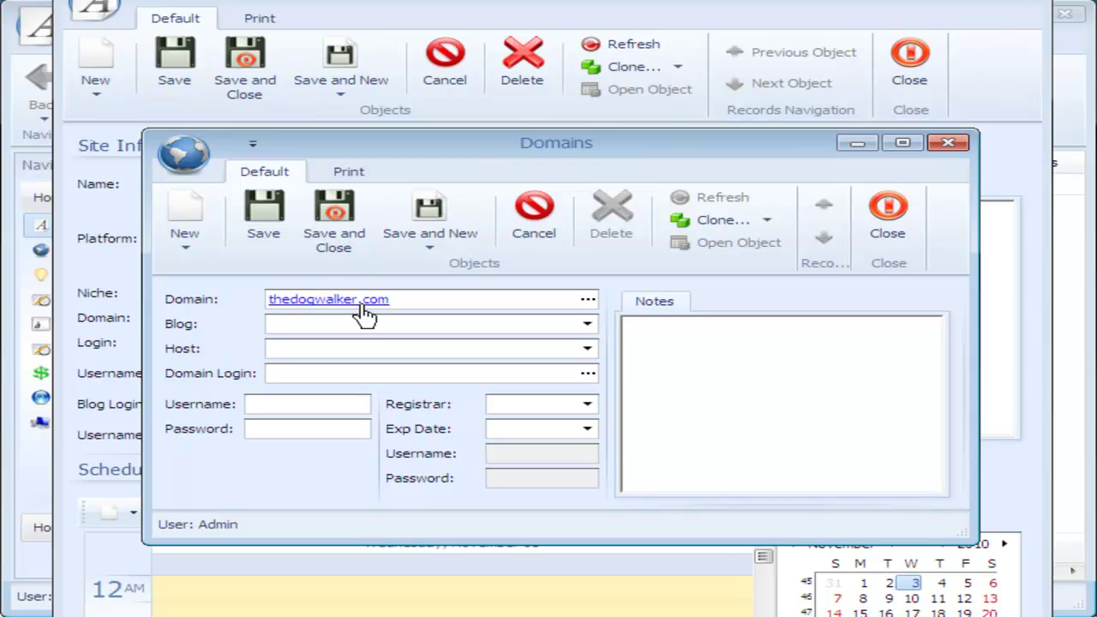
pyautogui.press('Tab')
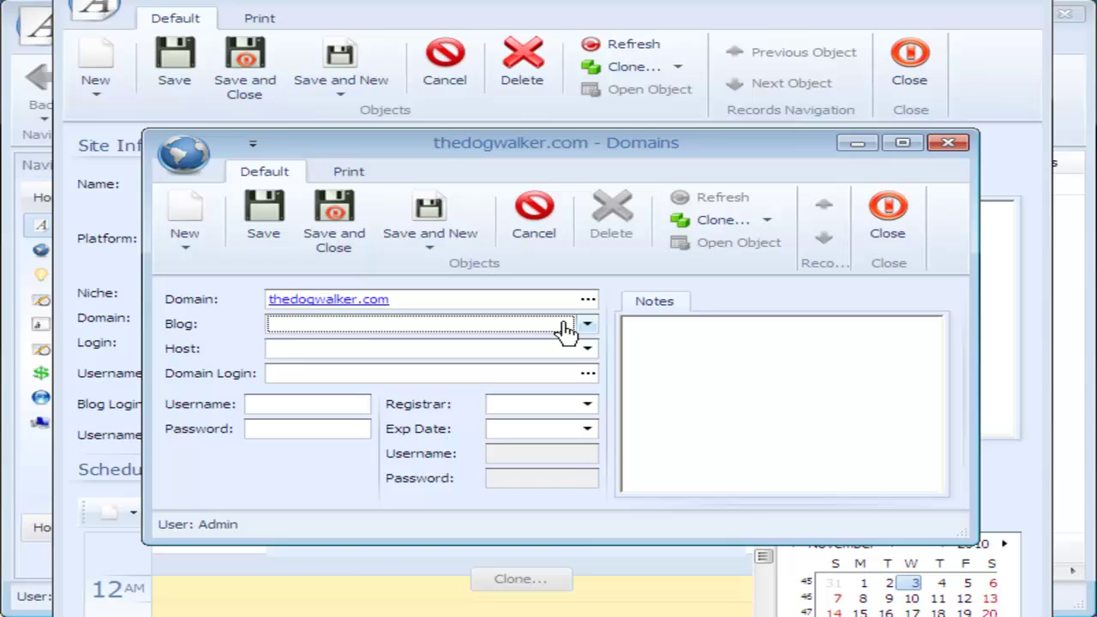
pyautogui.click(565, 331)
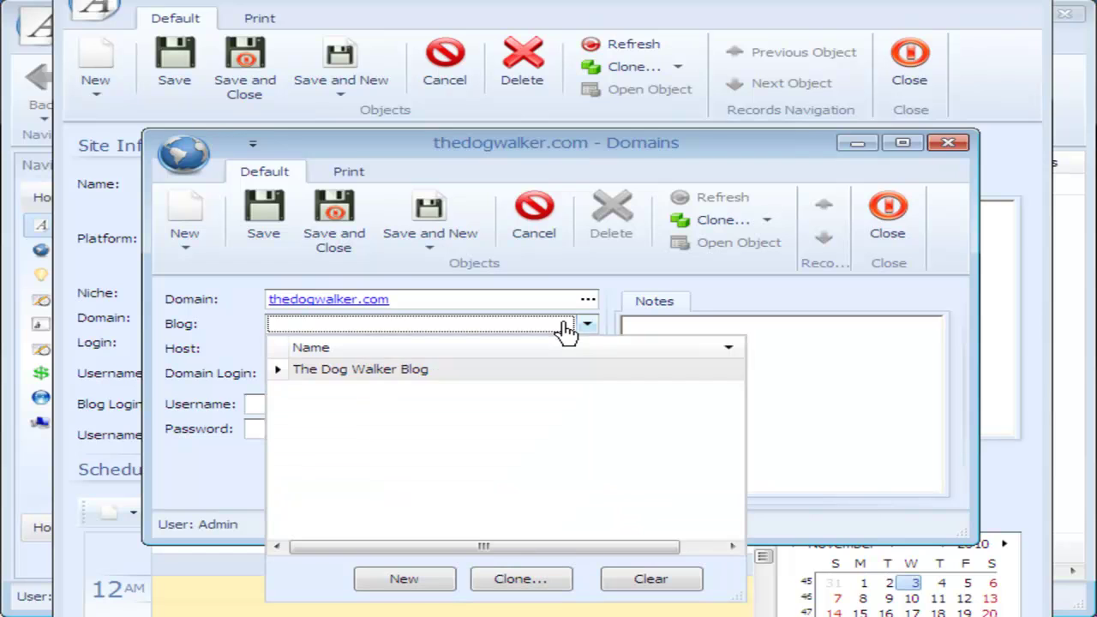
pyautogui.click(438, 374)
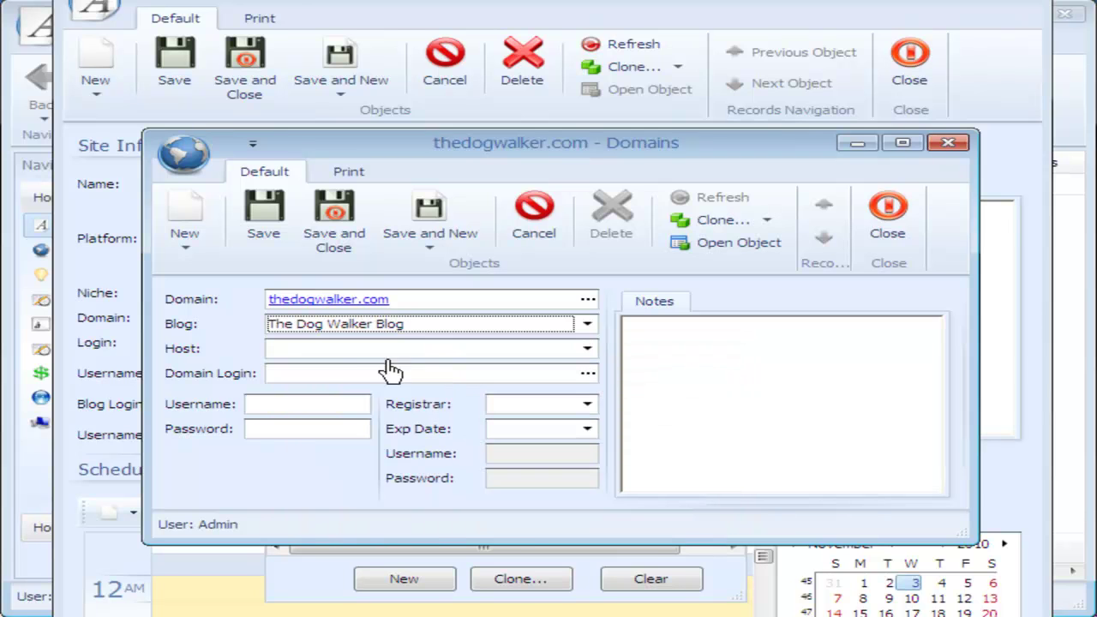
# Step: Start a new hosting provider entry from the domain's Host list
pyautogui.click(587, 353)
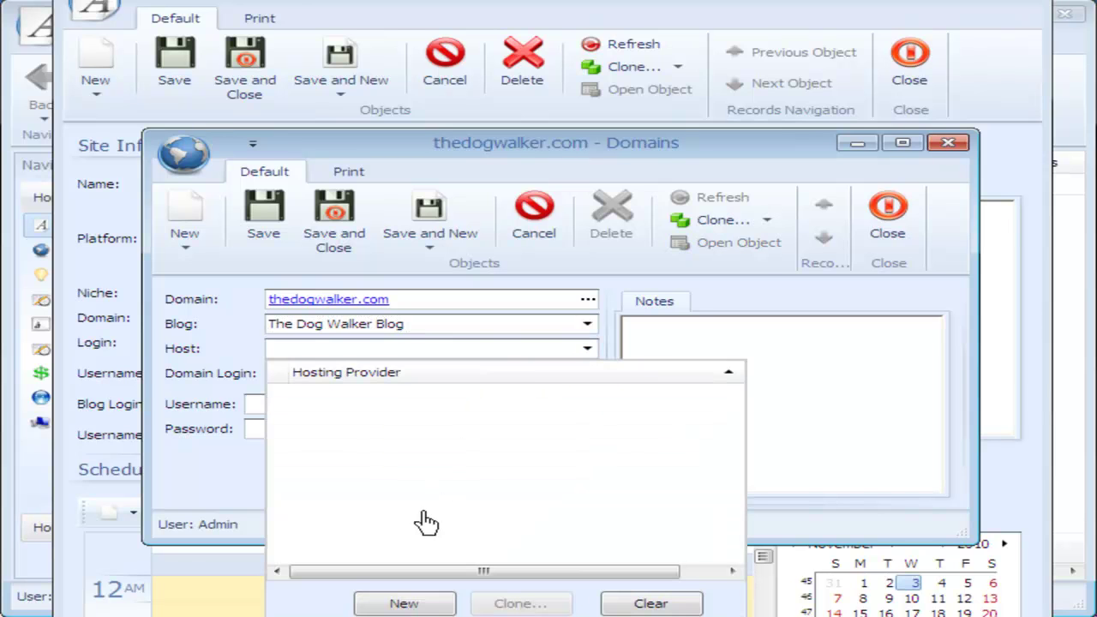
pyautogui.click(403, 605)
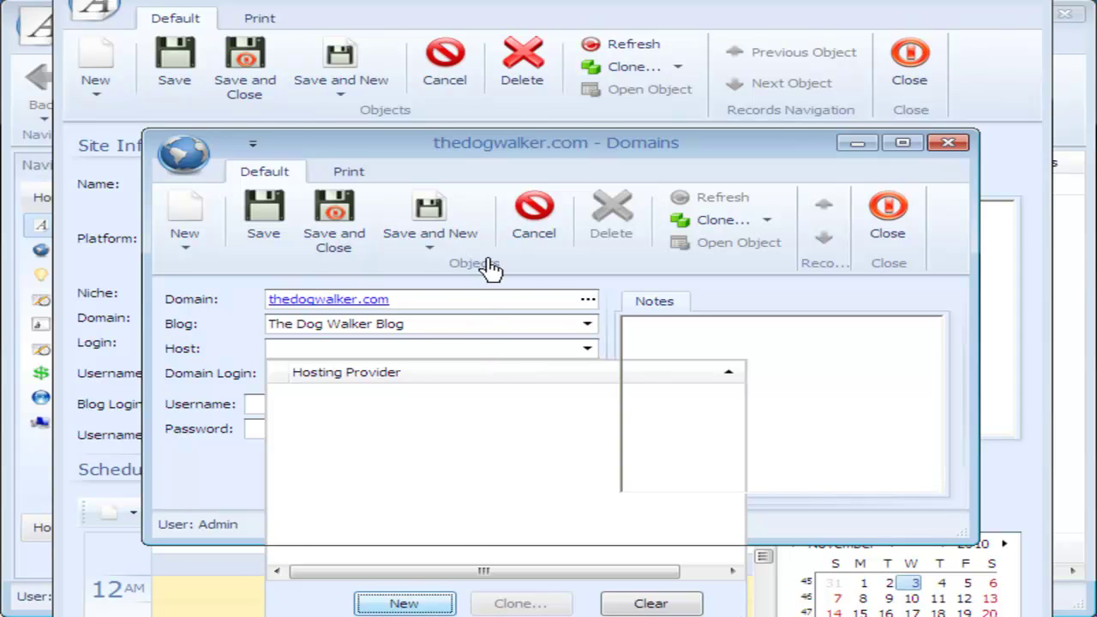
pyautogui.click(495, 226)
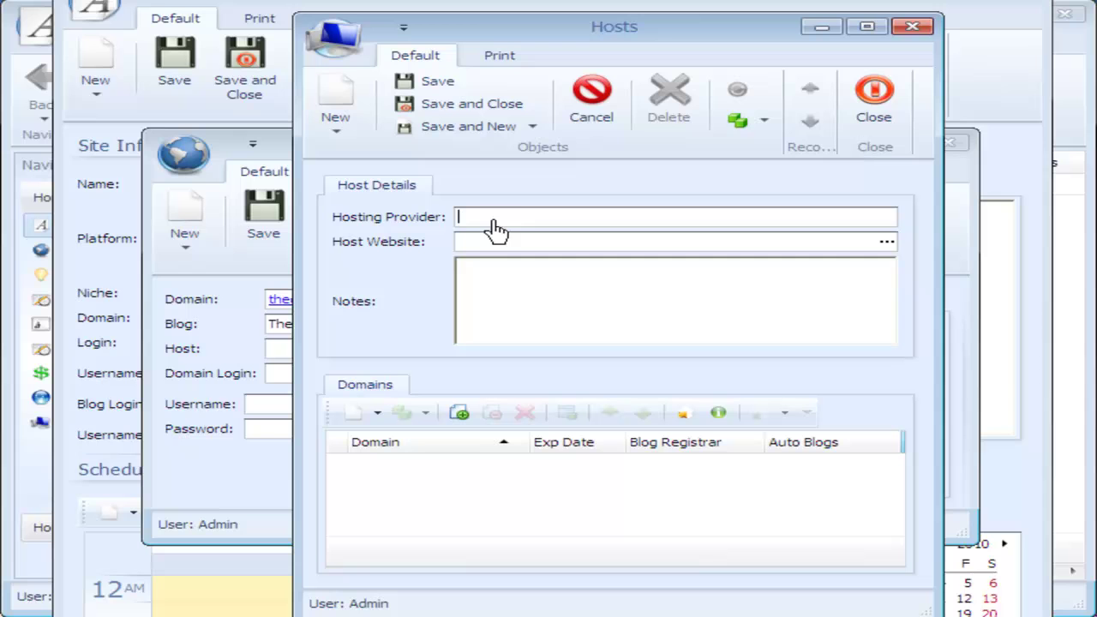
pyautogui.write('Host')
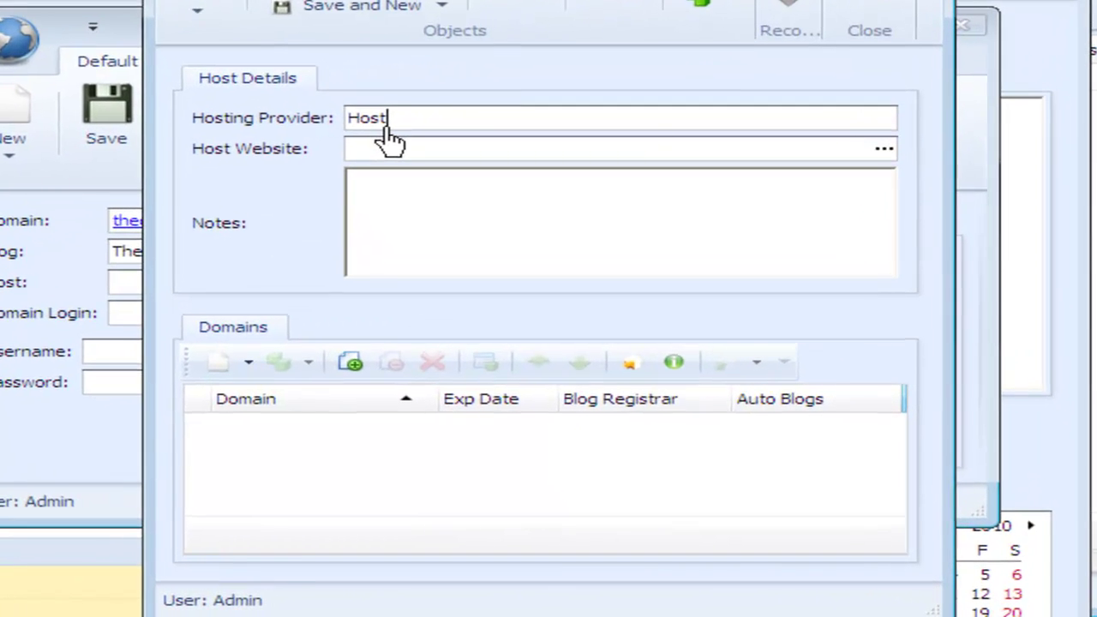
pyautogui.write('Gator.com')
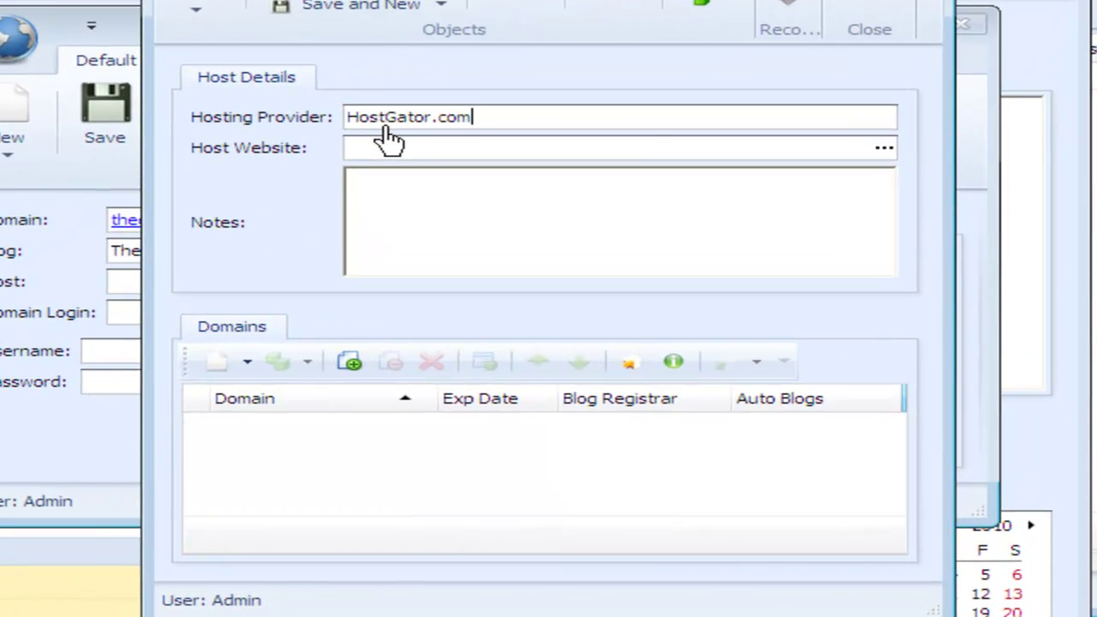
pyautogui.write('www.hostgator.com')
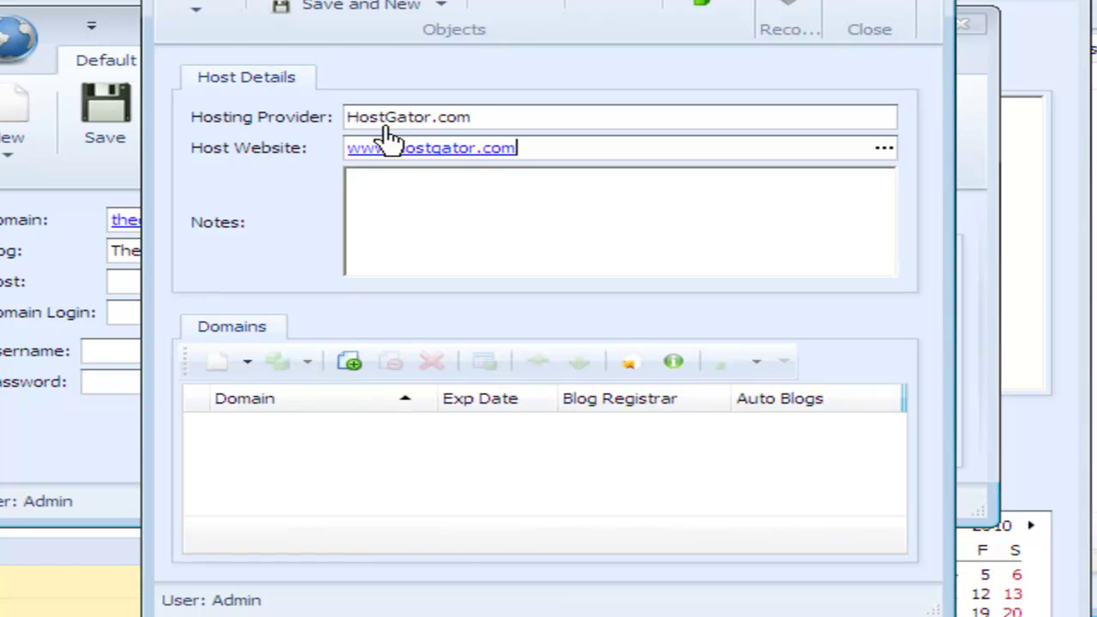
pyautogui.click(458, 206)
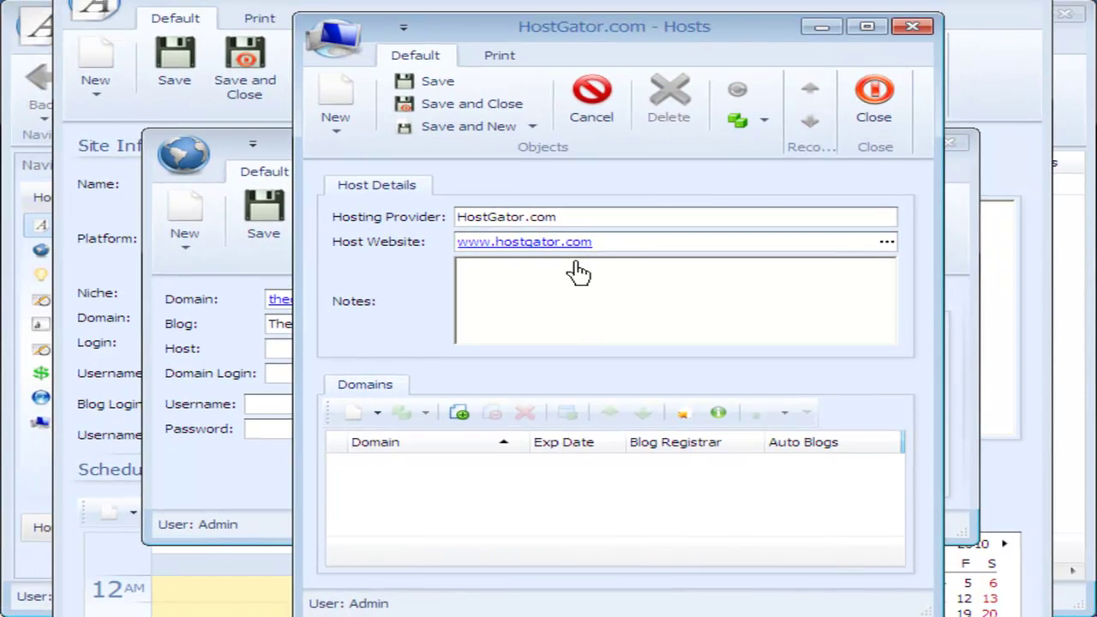
pyautogui.moveTo(504, 383)
pyautogui.mouseDown()
pyautogui.moveTo(319, 374)
pyautogui.moveTo(319, 568)
pyautogui.mouseUp()
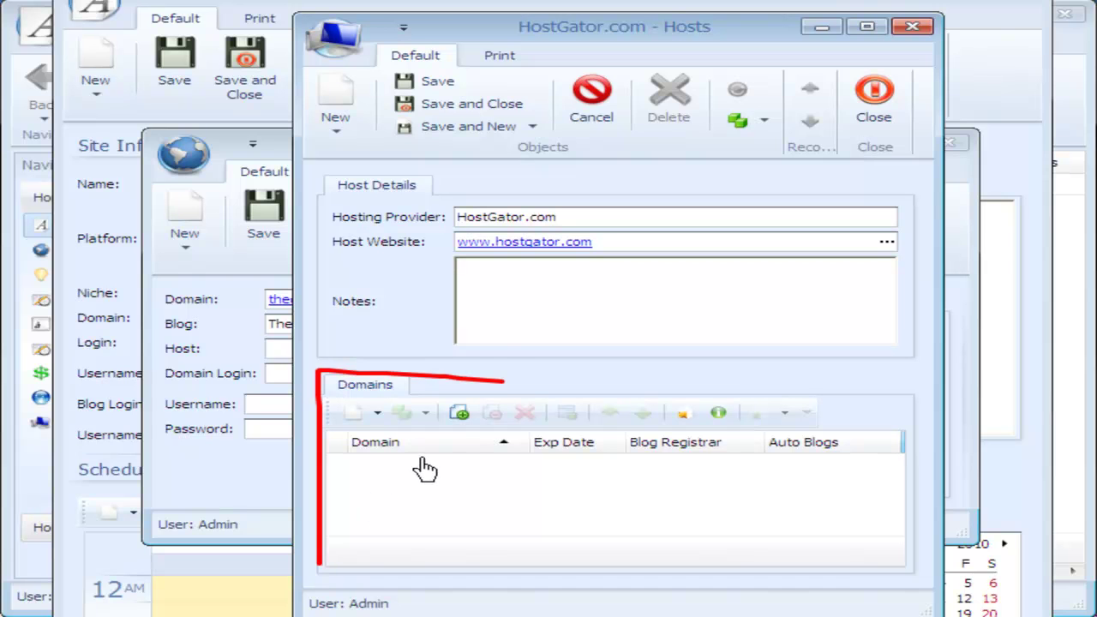
pyautogui.moveTo(532, 194)
pyautogui.mouseDown()
pyautogui.moveTo(433, 210)
pyautogui.moveTo(449, 232)
pyautogui.moveTo(574, 207)
pyautogui.moveTo(527, 204)
pyautogui.mouseUp()
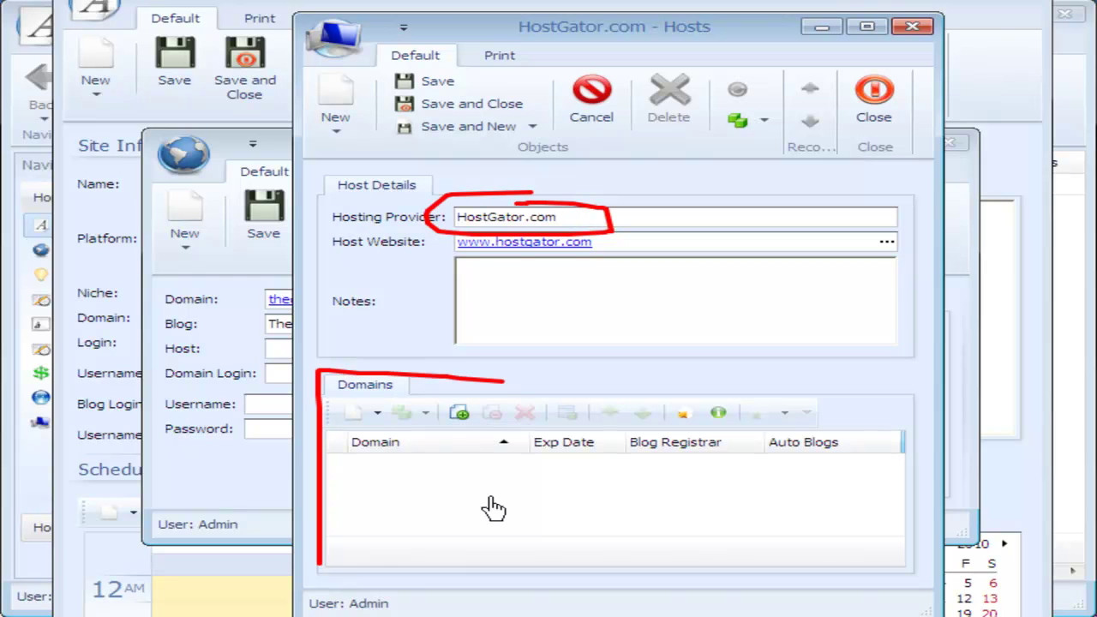
pyautogui.moveTo(388, 495); pyautogui.dragTo(493, 490)
pyautogui.moveTo(411, 481); pyautogui.dragTo(493, 482)
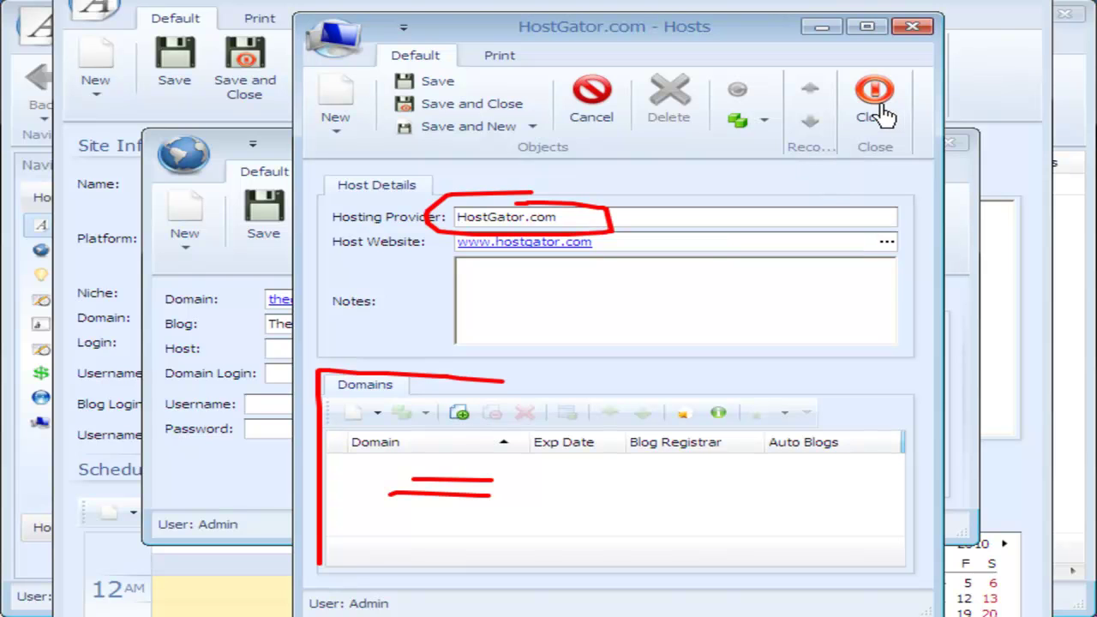
pyautogui.click(446, 109)
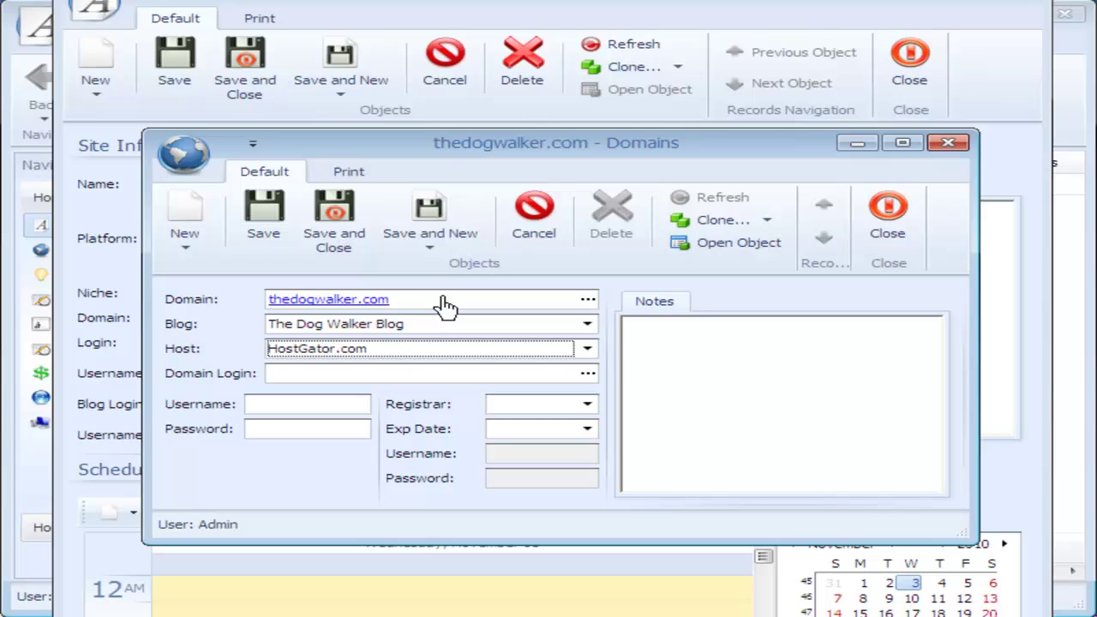
# Step: Set domain login thedogwalker.com:2082 with its username and password, and add a new registrar
pyautogui.click(429, 242)
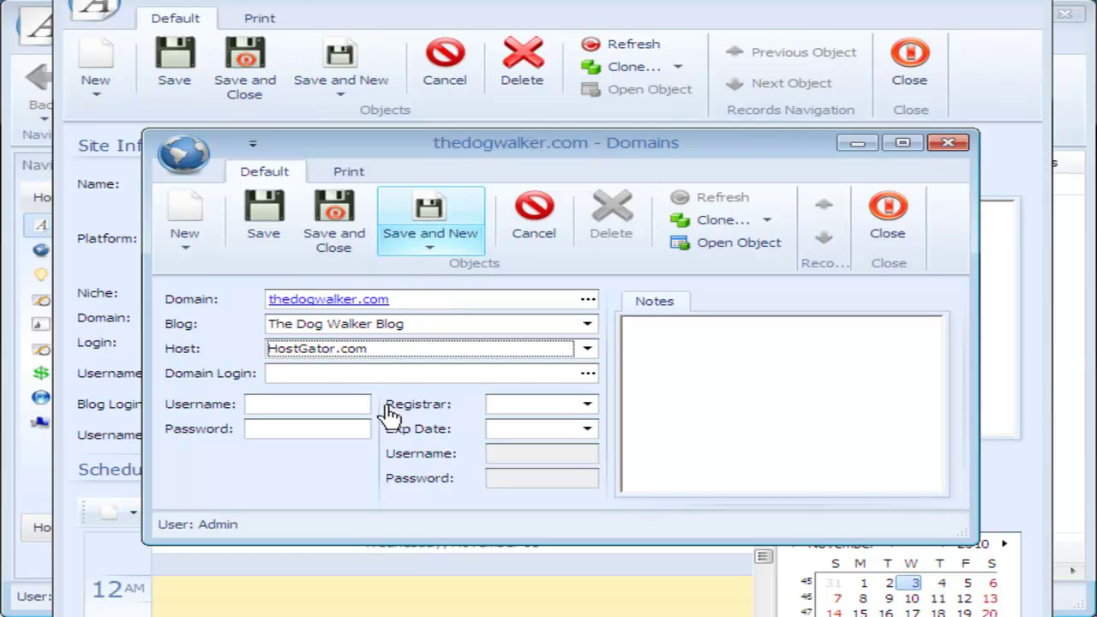
pyautogui.click(329, 375)
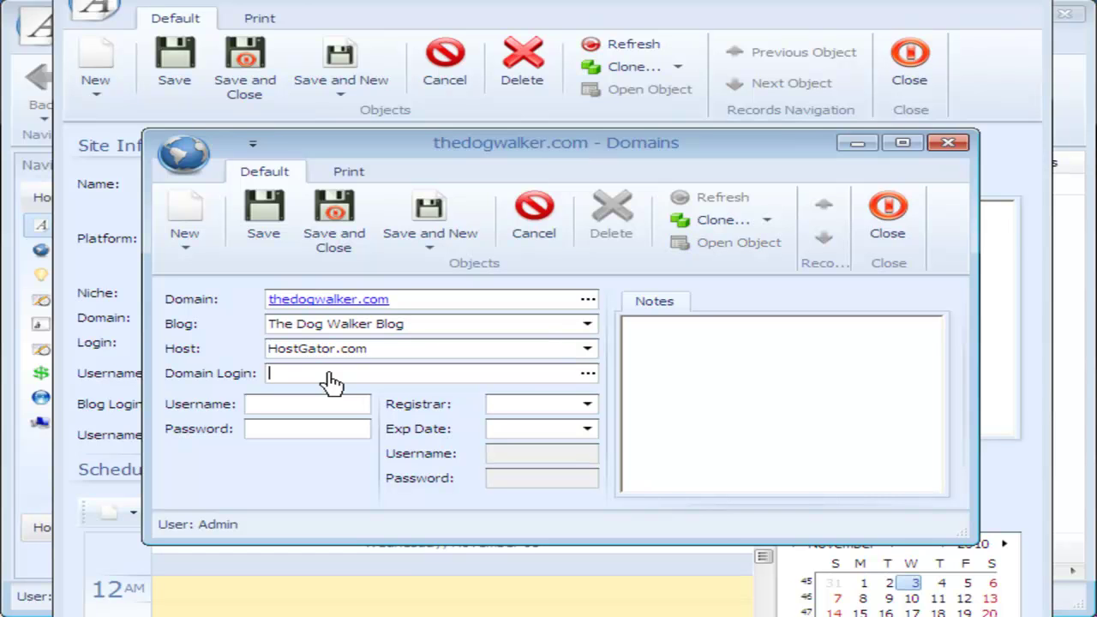
pyautogui.write('thedogwalker.com:')
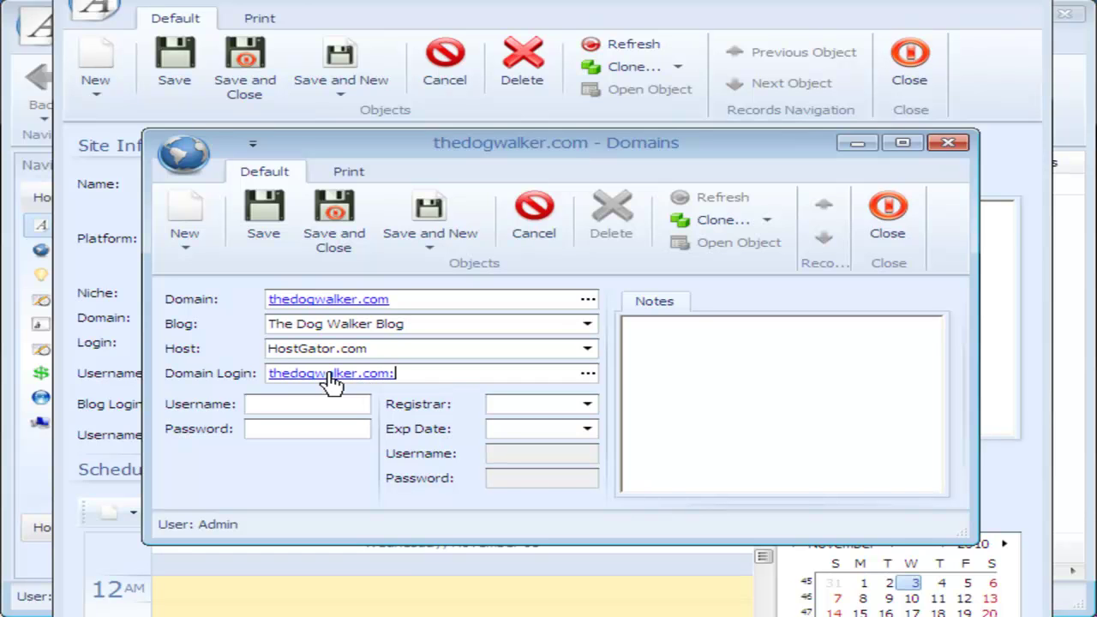
pyautogui.write('20')
pyautogui.write('28')
pyautogui.press('BackSpace')
pyautogui.press('BackSpace')
pyautogui.write('82')
pyautogui.click(289, 409)
pyautogui.write('un')
pyautogui.write('p')
pyautogui.write('w')
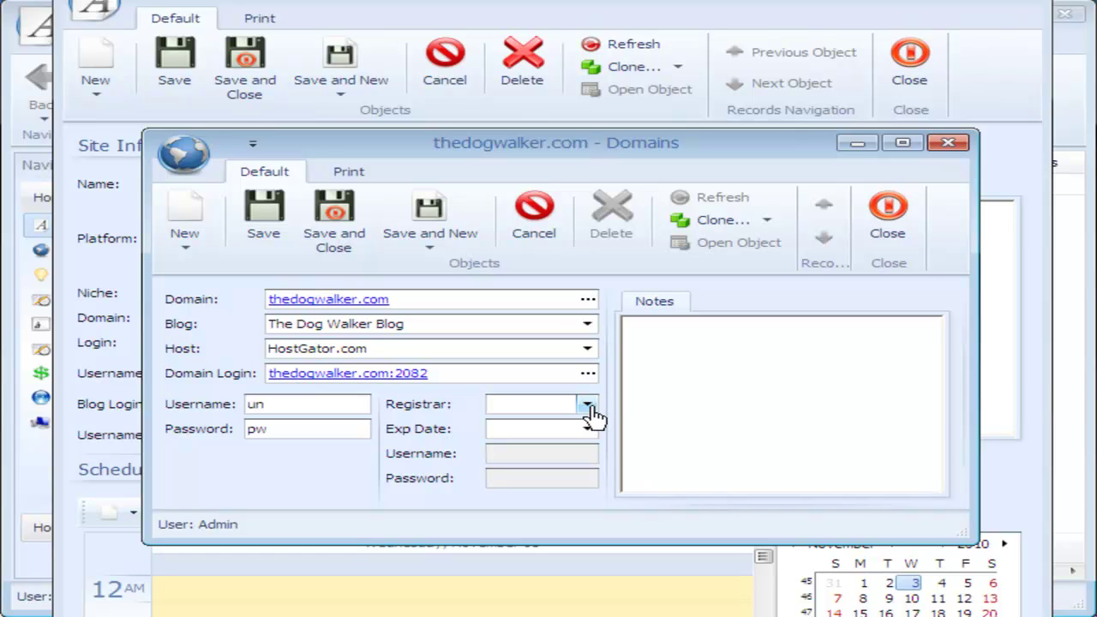
pyautogui.click(589, 408)
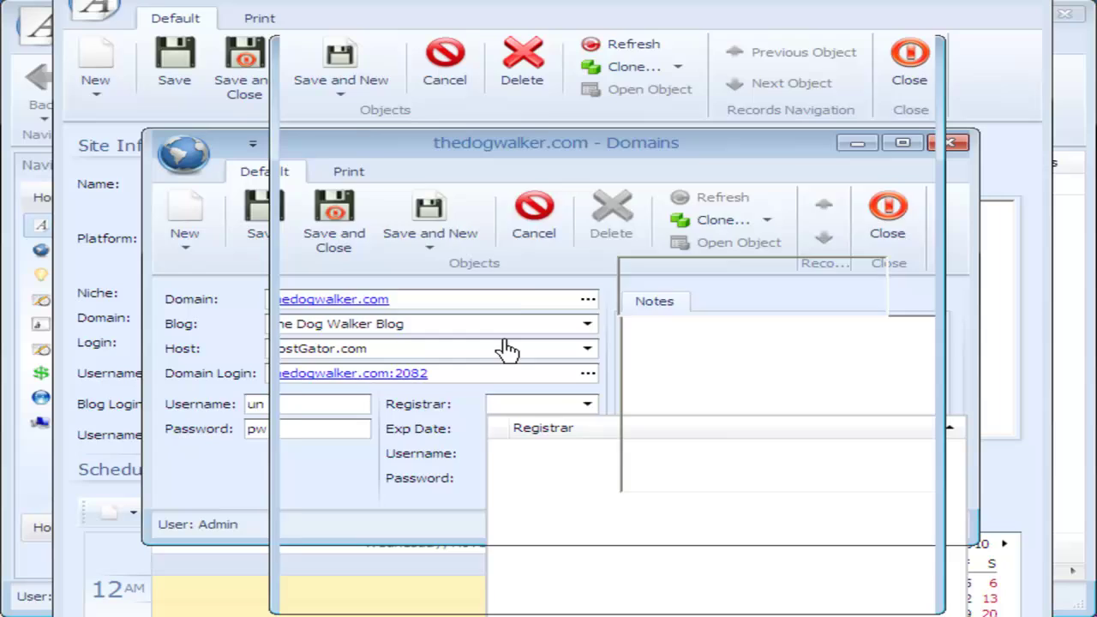
pyautogui.click(447, 242)
pyautogui.write('NameCheap.')
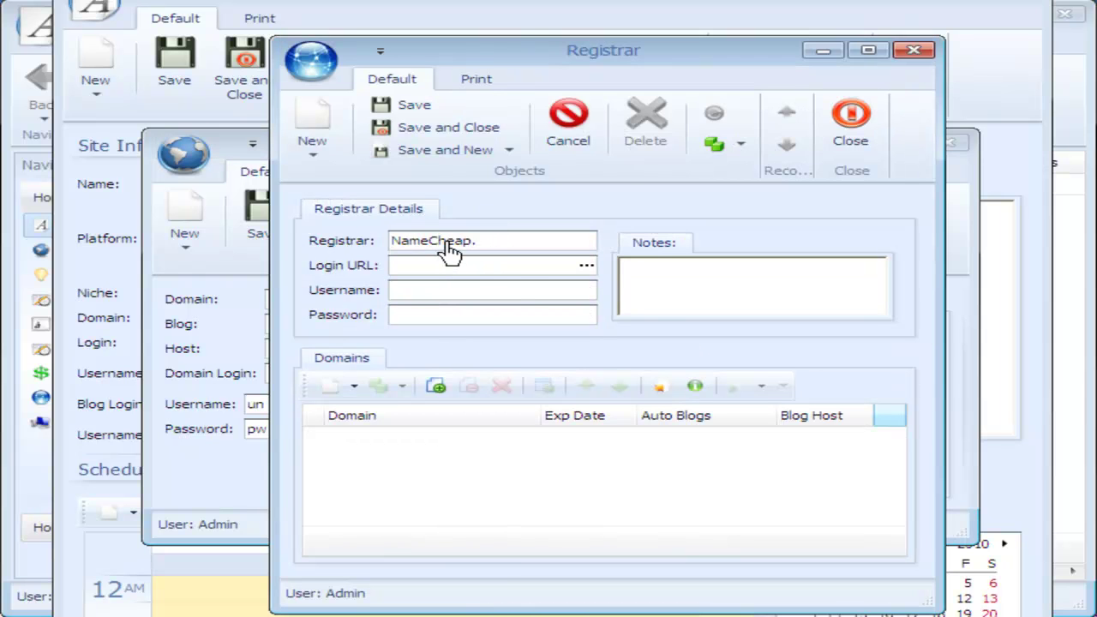
pyautogui.write('com')
pyautogui.press('Tab')
pyautogui.write('www.')
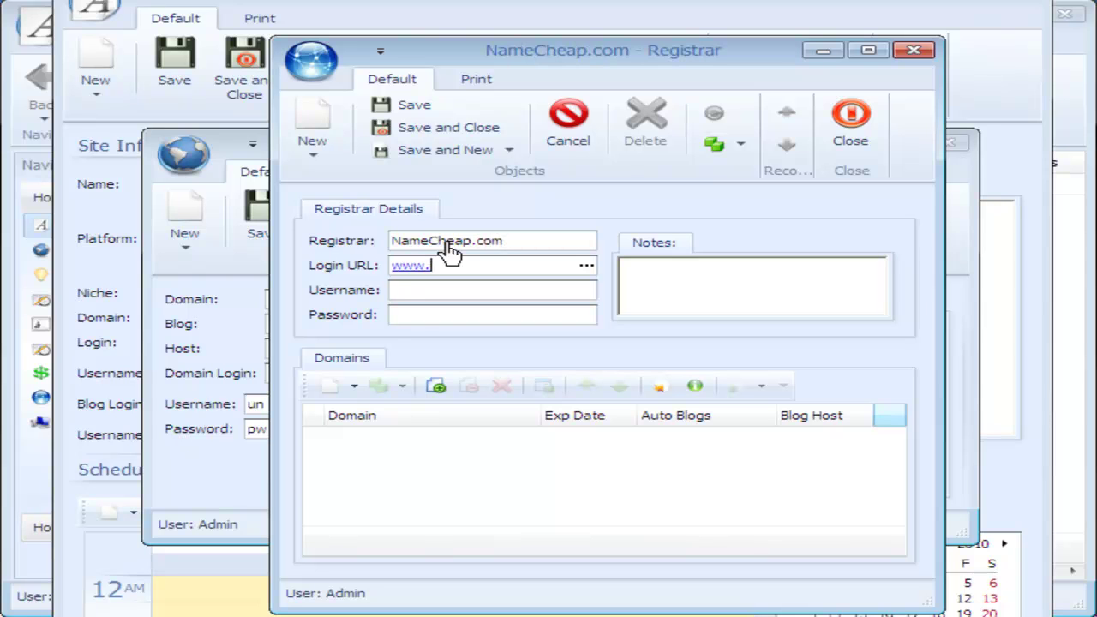
pyautogui.write('Name')
pyautogui.write('Cheap')
pyautogui.write('.com')
pyautogui.write('un')
pyautogui.press('Tab')
pyautogui.write('pw')
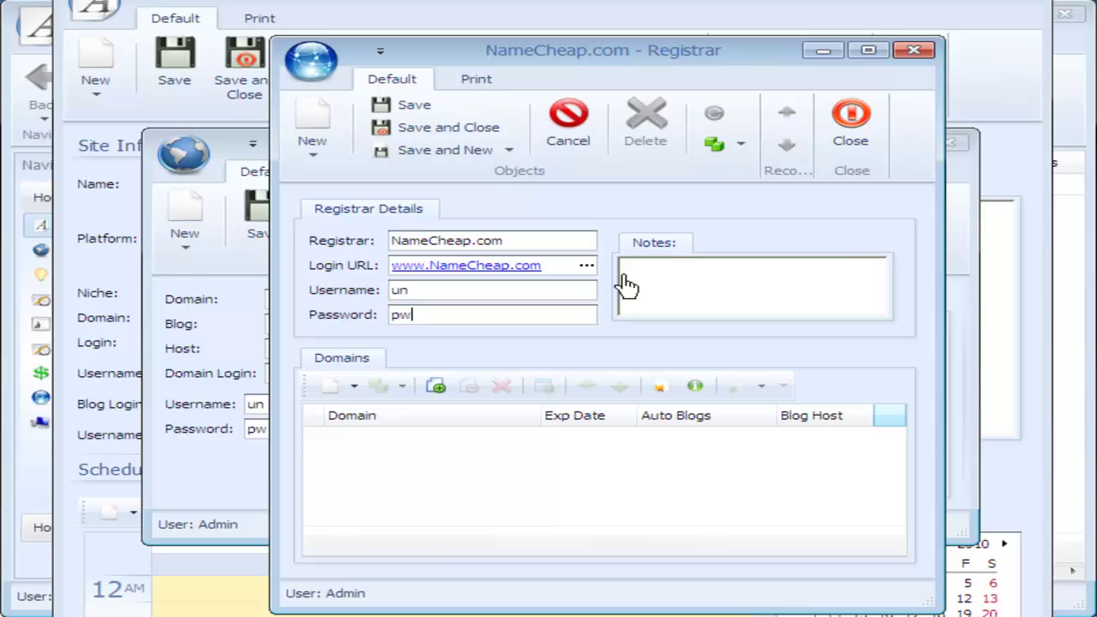
pyautogui.click(782, 282)
pyautogui.write('notes')
# Step: Save the NameCheap.com registrar so it fills the domain's Registrar field
pyautogui.moveTo(420, 341)
pyautogui.mouseDown()
pyautogui.moveTo(321, 343)
pyautogui.moveTo(292, 362)
pyautogui.moveTo(296, 534)
pyautogui.mouseUp()
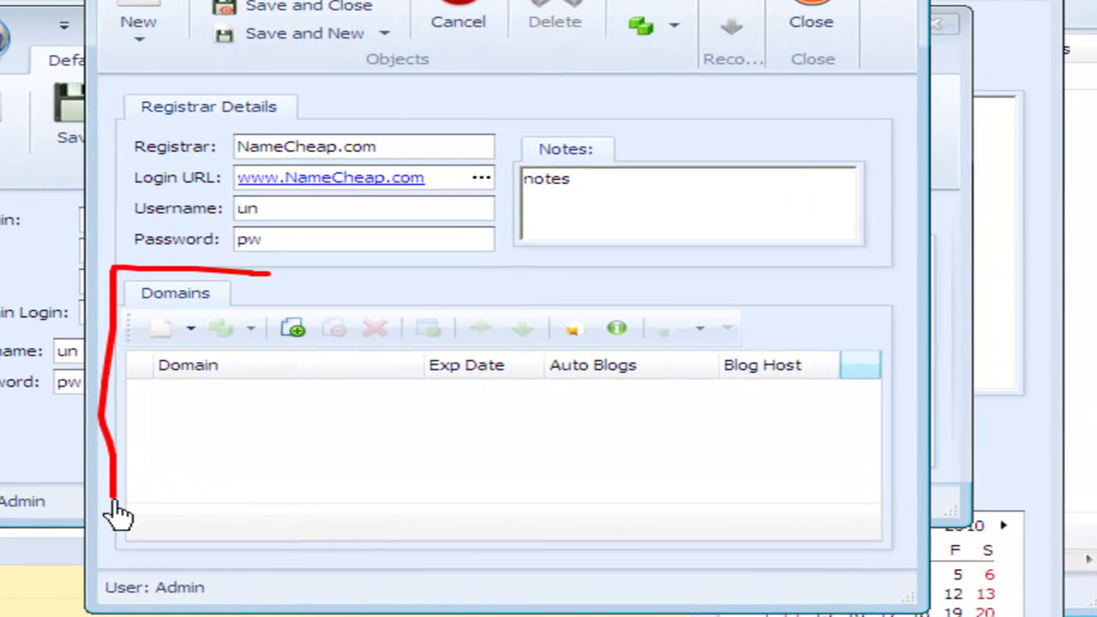
pyautogui.moveTo(112, 503); pyautogui.dragTo(115, 533)
pyautogui.moveTo(161, 395); pyautogui.dragTo(272, 398)
pyautogui.moveTo(179, 422); pyautogui.dragTo(276, 425)
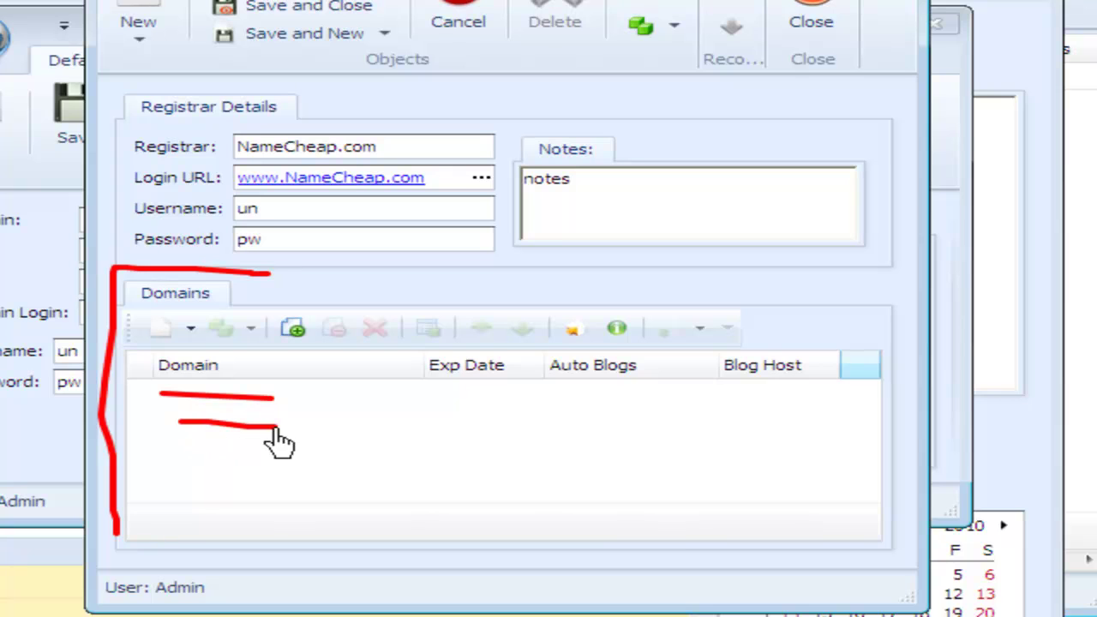
pyautogui.moveTo(179, 443); pyautogui.dragTo(288, 450)
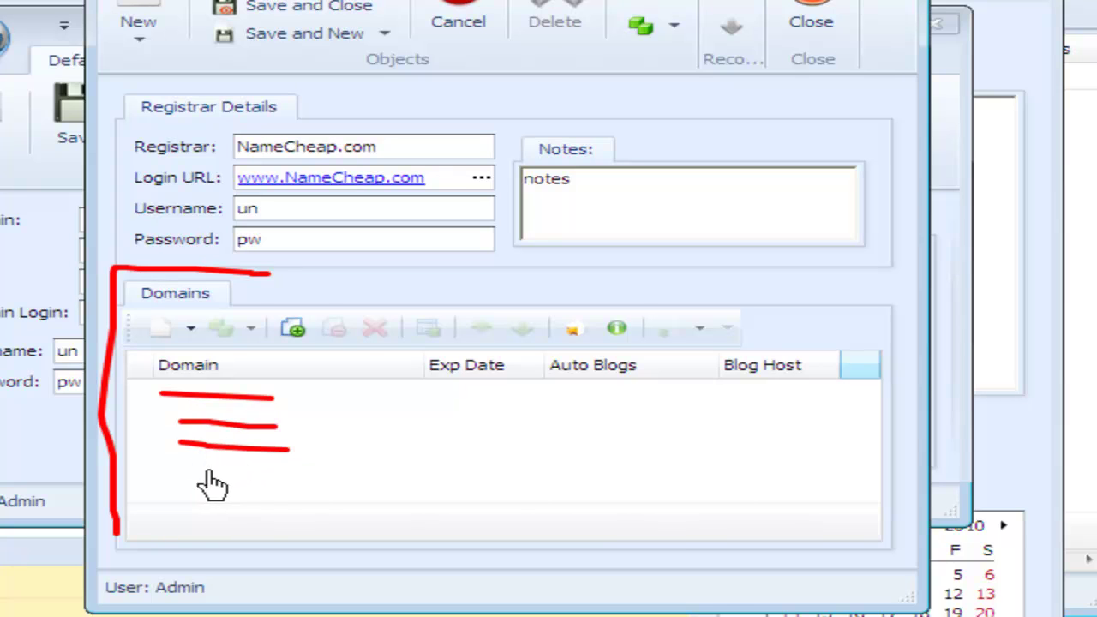
pyautogui.moveTo(186, 465); pyautogui.dragTo(299, 468)
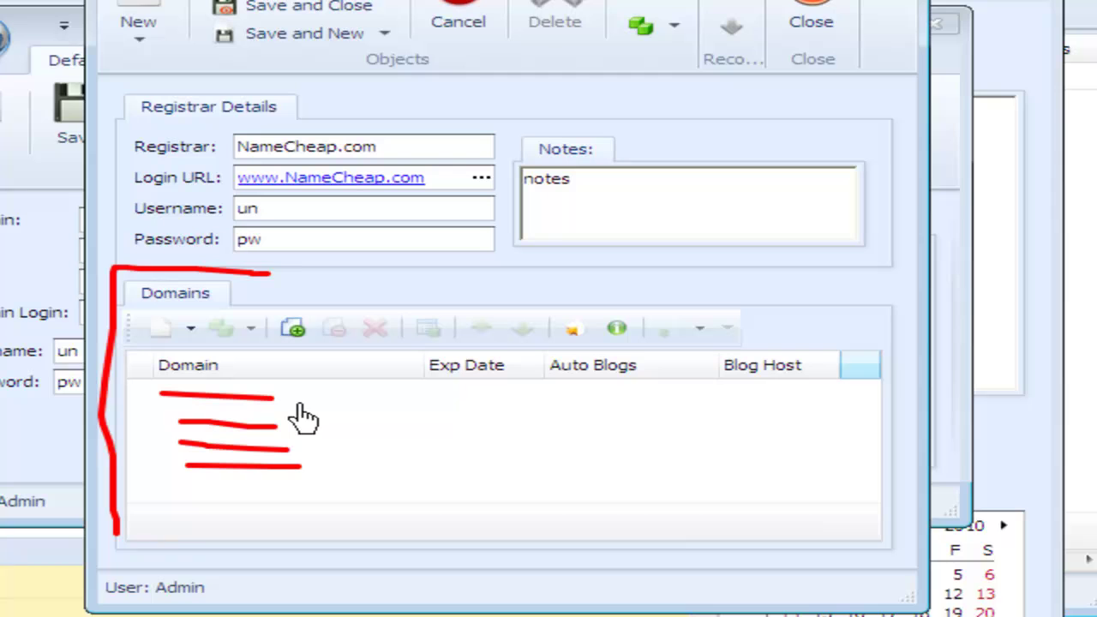
pyautogui.moveTo(429, 394)
pyautogui.mouseDown()
pyautogui.moveTo(478, 395)
pyautogui.moveTo(489, 419)
pyautogui.mouseUp()
pyautogui.moveTo(442, 446); pyautogui.dragTo(480, 447)
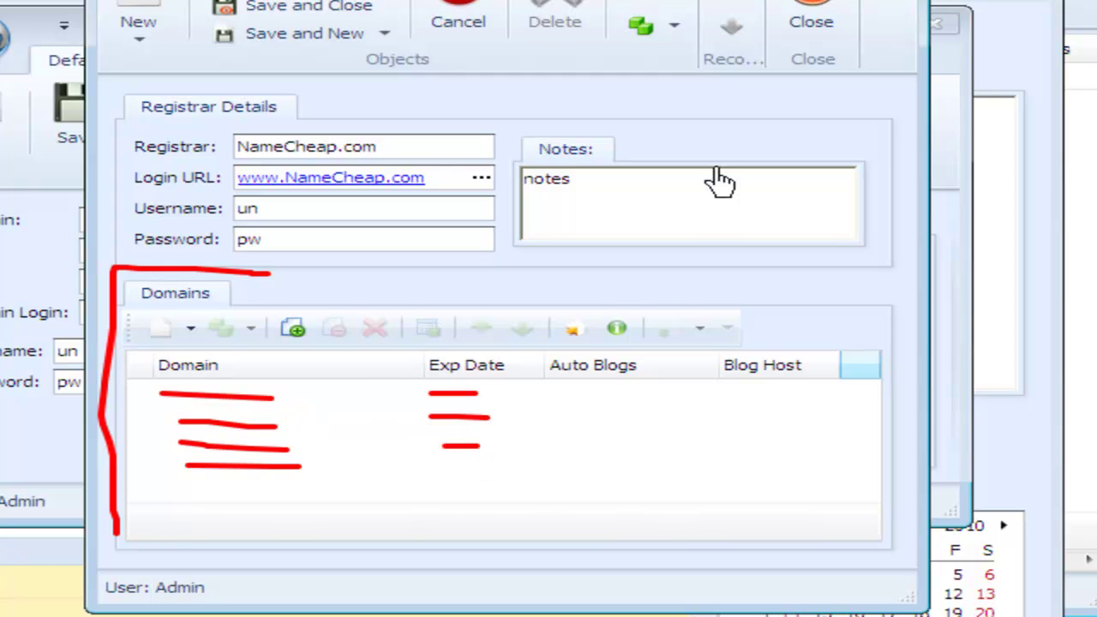
pyautogui.press('Escape')
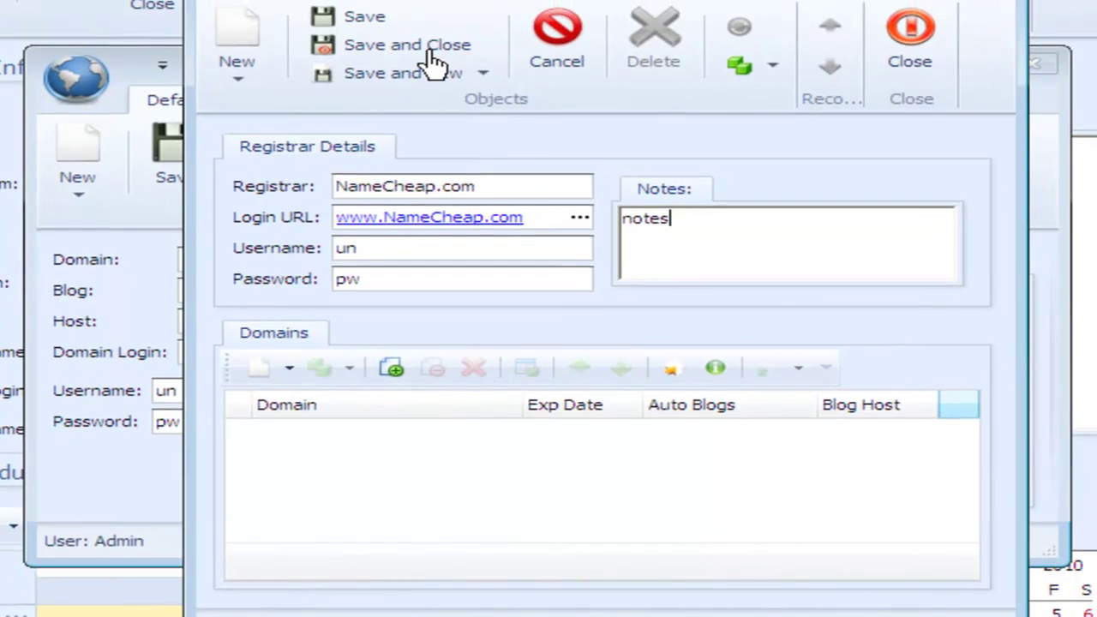
pyautogui.click(410, 12)
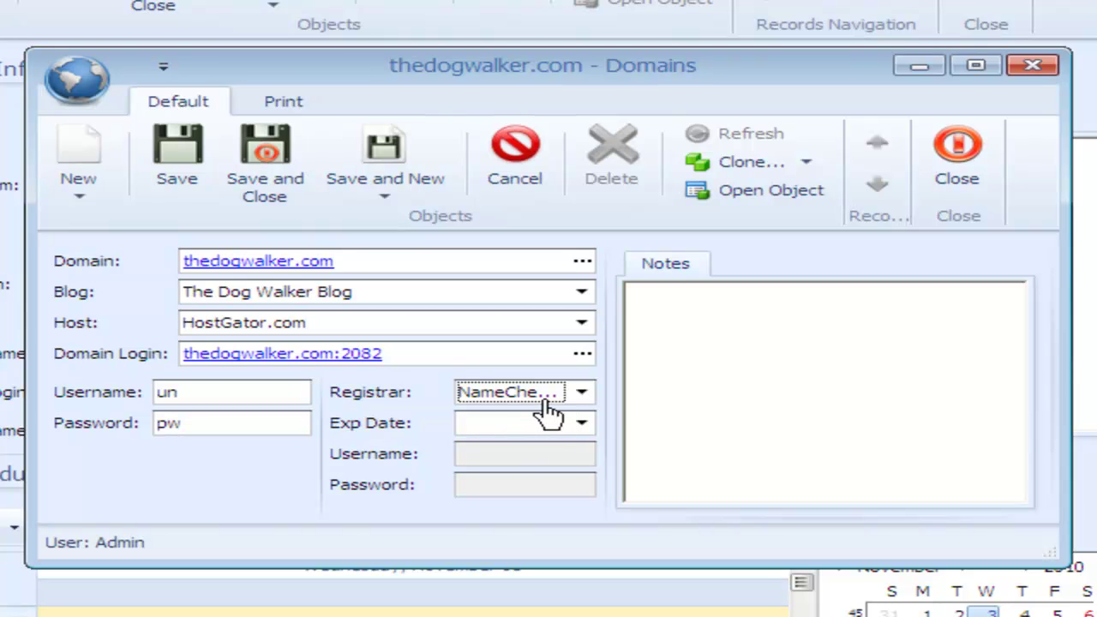
# Step: Set thedogwalker.com's expiry date to 1 November 2011 and save it to the blog
pyautogui.click(527, 422)
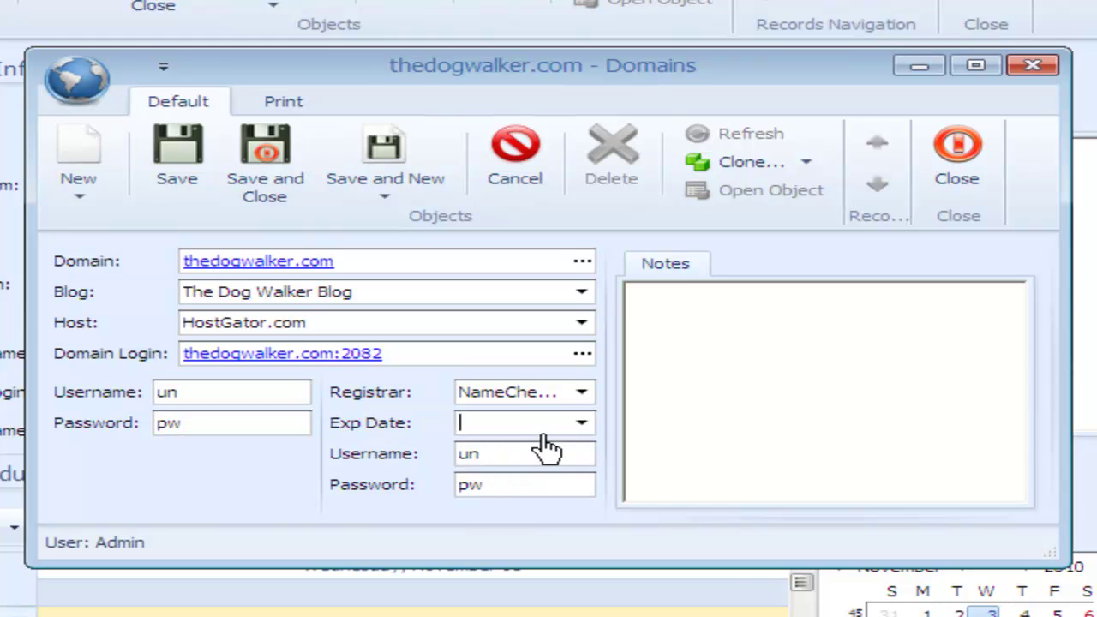
pyautogui.click(580, 426)
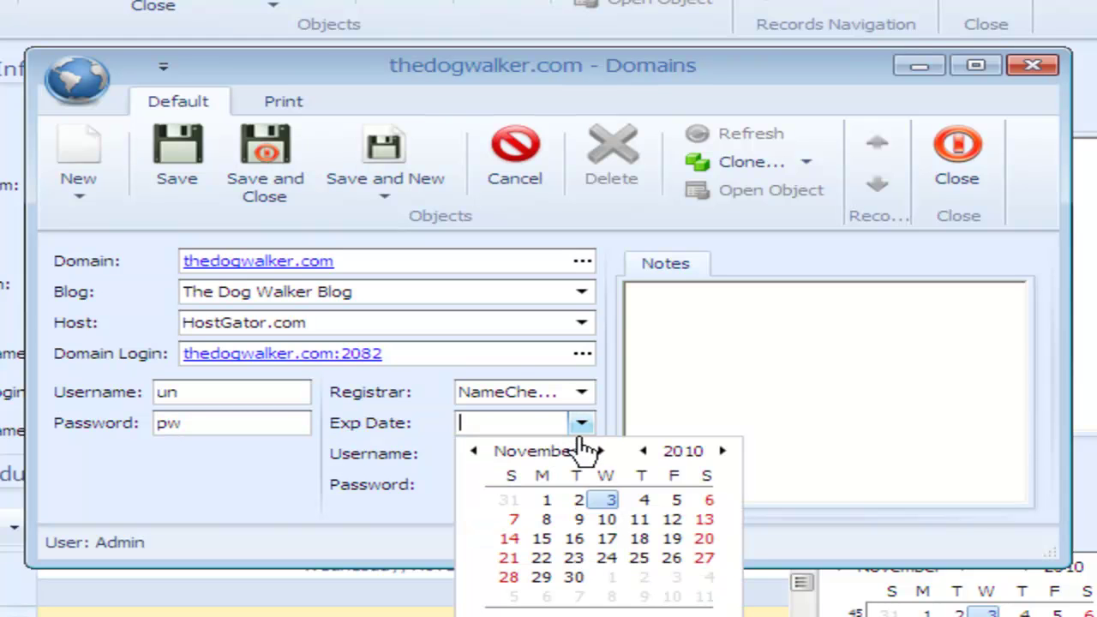
pyautogui.click(722, 452)
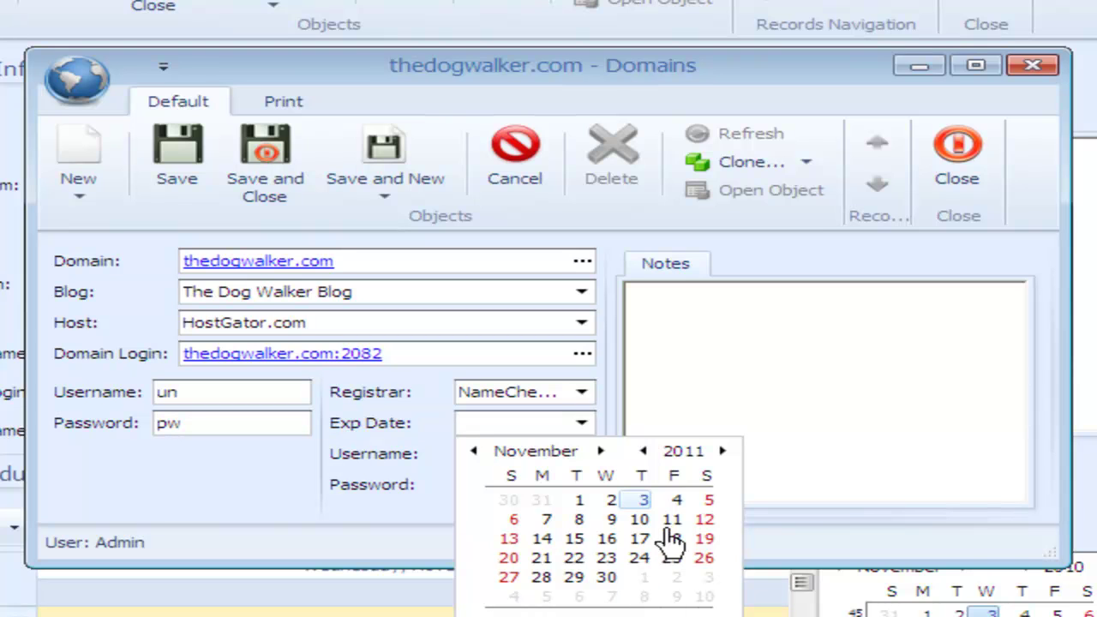
pyautogui.click(585, 504)
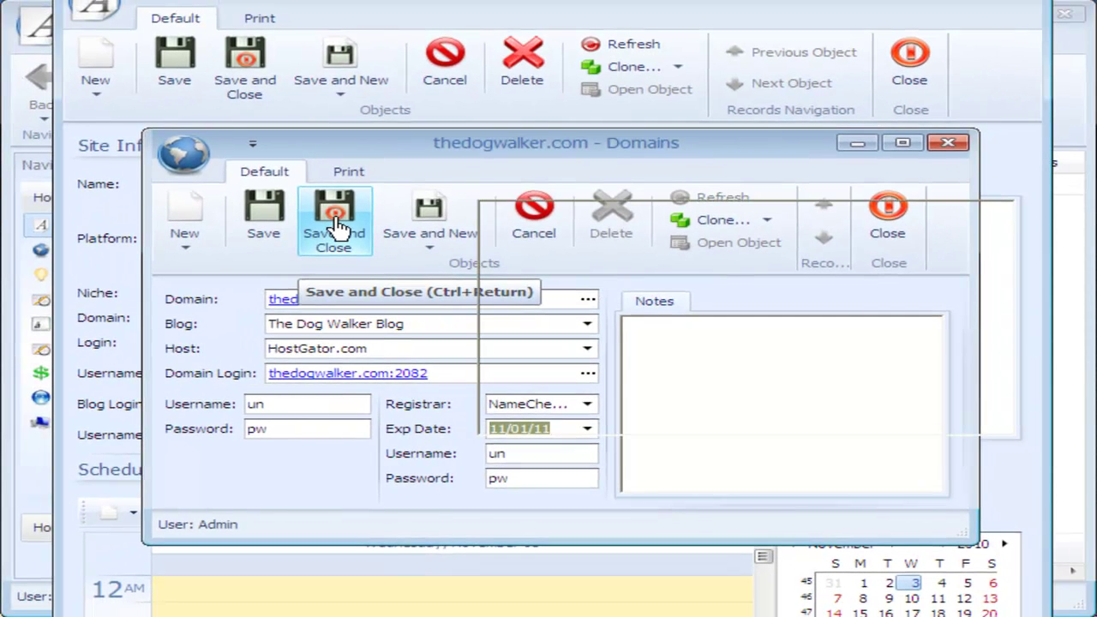
pyautogui.click(336, 227)
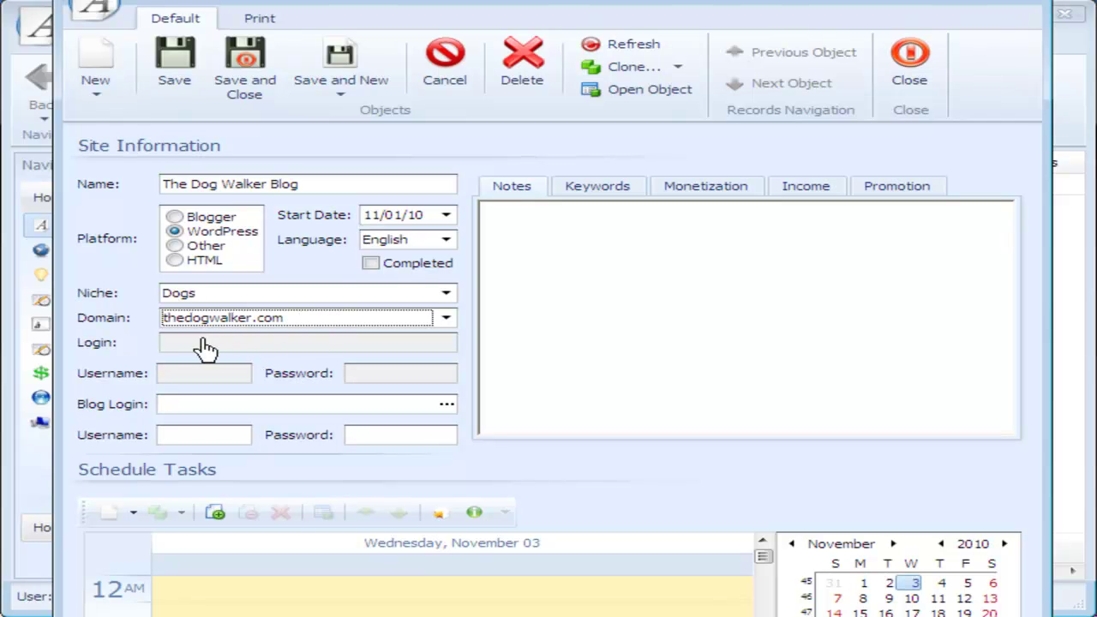
# Step: Auto-fill the blog's Login thedogwalker.com:2082 with the domain's username and password
pyautogui.moveTo(146, 329)
pyautogui.mouseDown()
pyautogui.moveTo(157, 393)
pyautogui.moveTo(412, 396)
pyautogui.mouseUp()
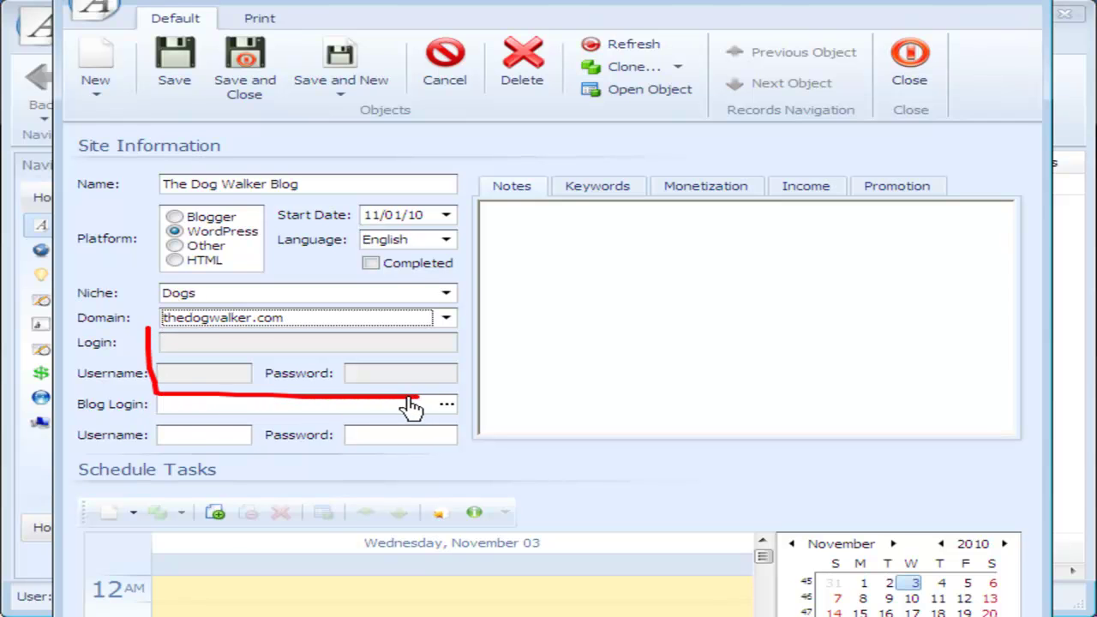
pyautogui.press('Escape')
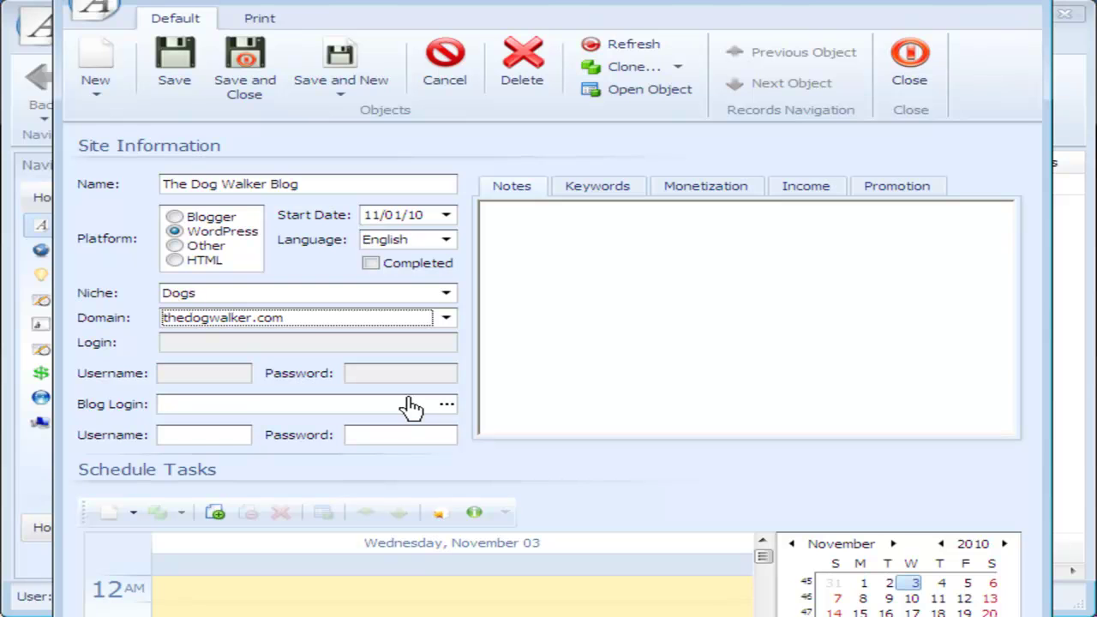
pyautogui.press('Tab')
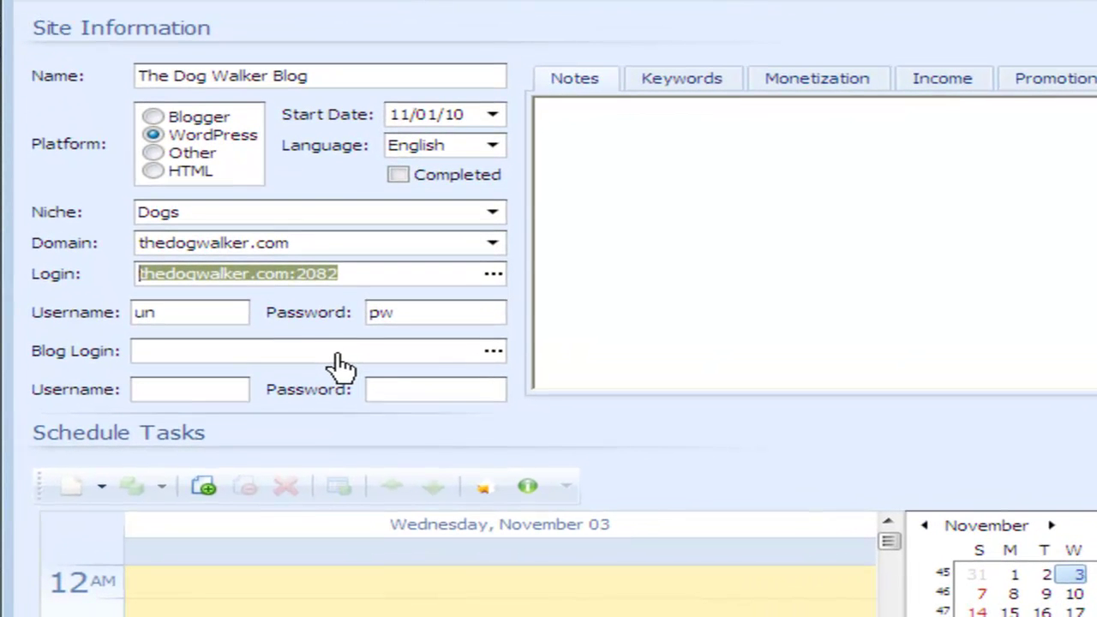
pyautogui.click(324, 407)
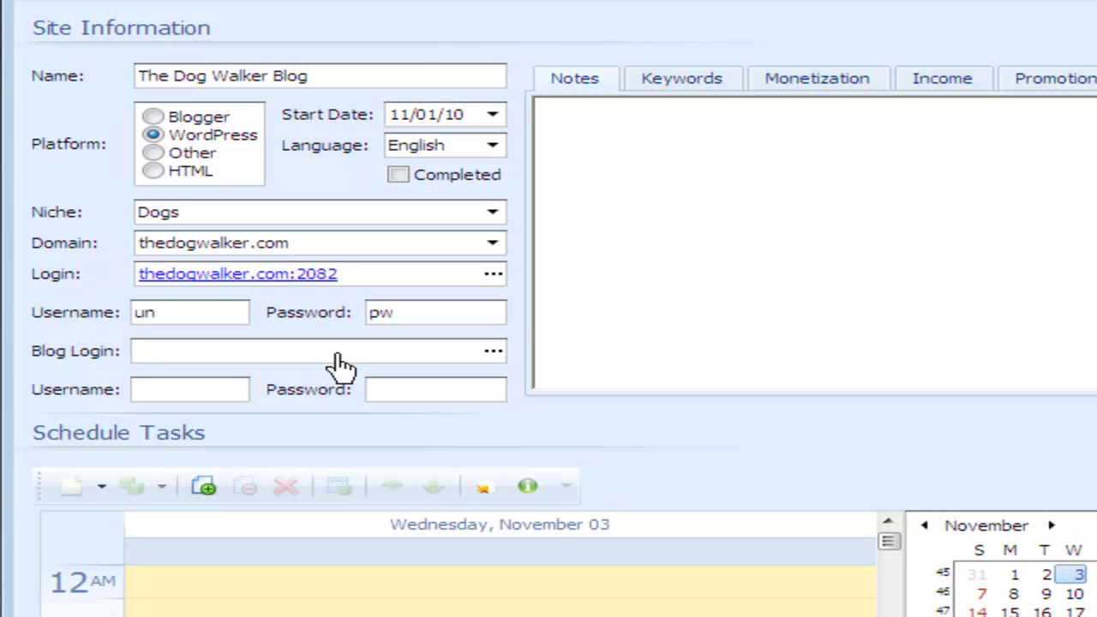
# Step: Enter Blog Login thedogwalker.com/wp-admin with the admin username and password
pyautogui.write('thedogwalk')
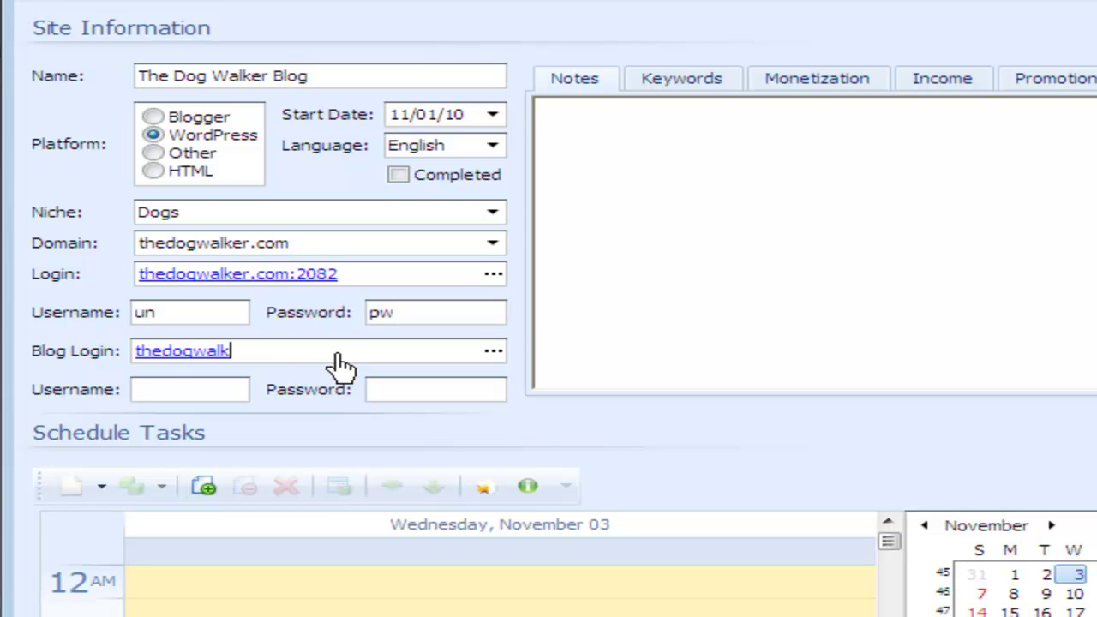
pyautogui.write('er.com/wp-admin')
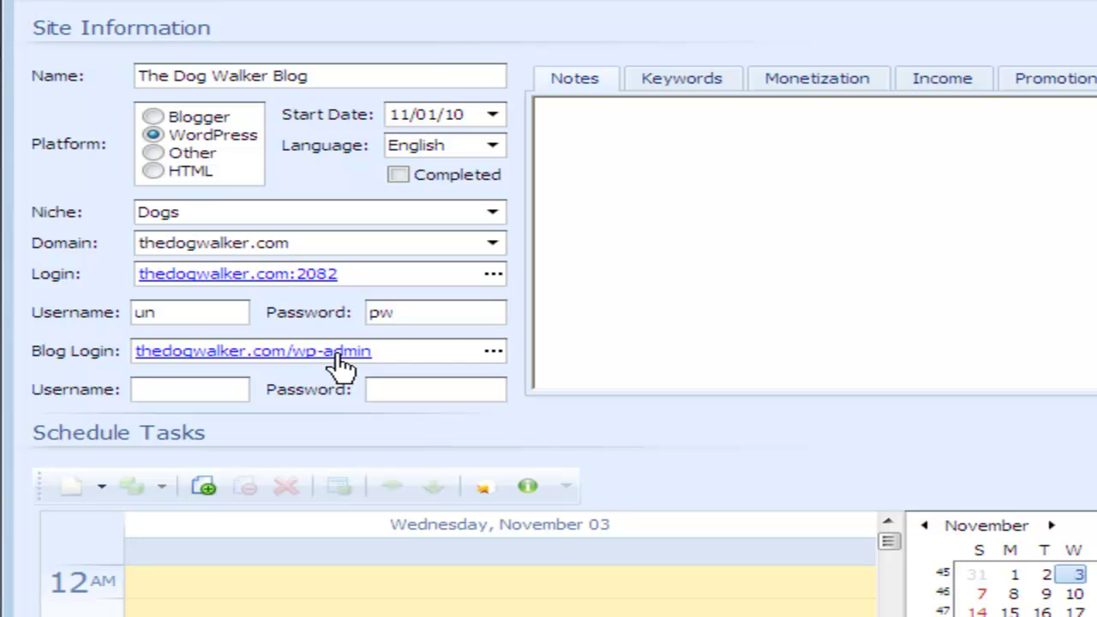
pyautogui.write('admin')
pyautogui.write('adminpw')
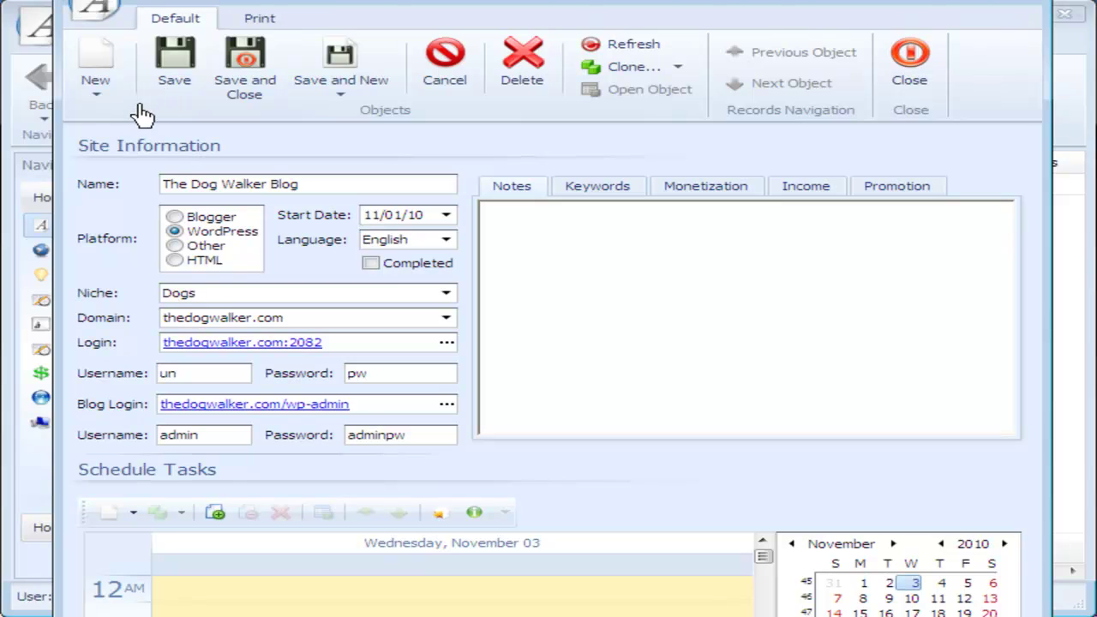
pyautogui.moveTo(137, 107)
pyautogui.mouseDown()
pyautogui.moveTo(88, 118)
pyautogui.moveTo(44, 219)
pyautogui.moveTo(43, 450)
pyautogui.moveTo(162, 465)
pyautogui.moveTo(504, 467)
pyautogui.mouseUp()
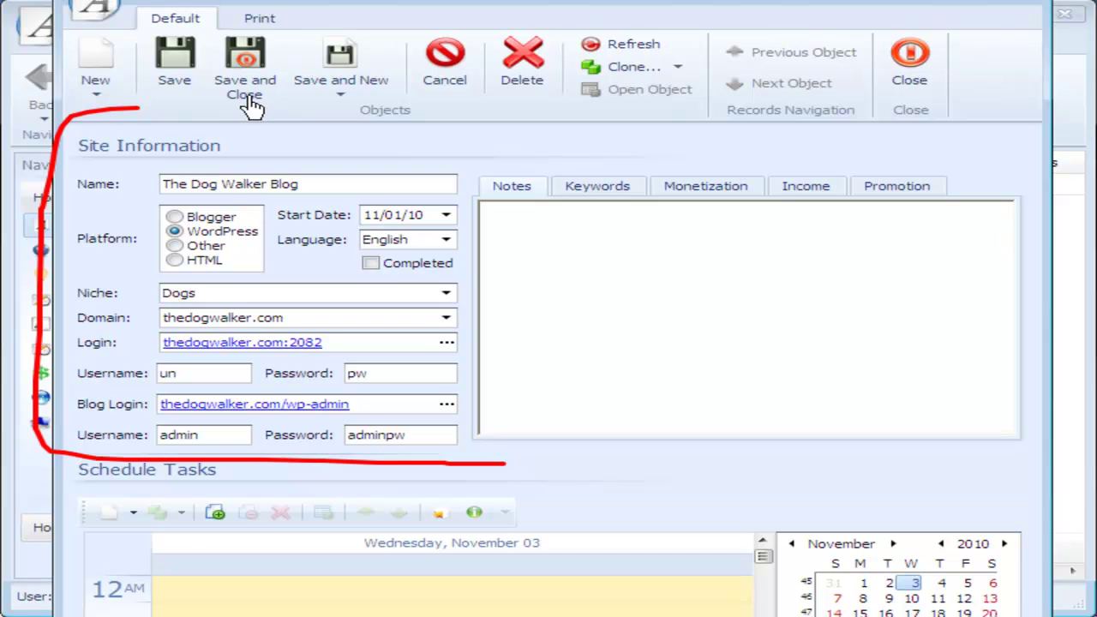
# Step: Save the Dog Walker Blog record with its notes and display its empty Keywords list
pyautogui.click(174, 65)
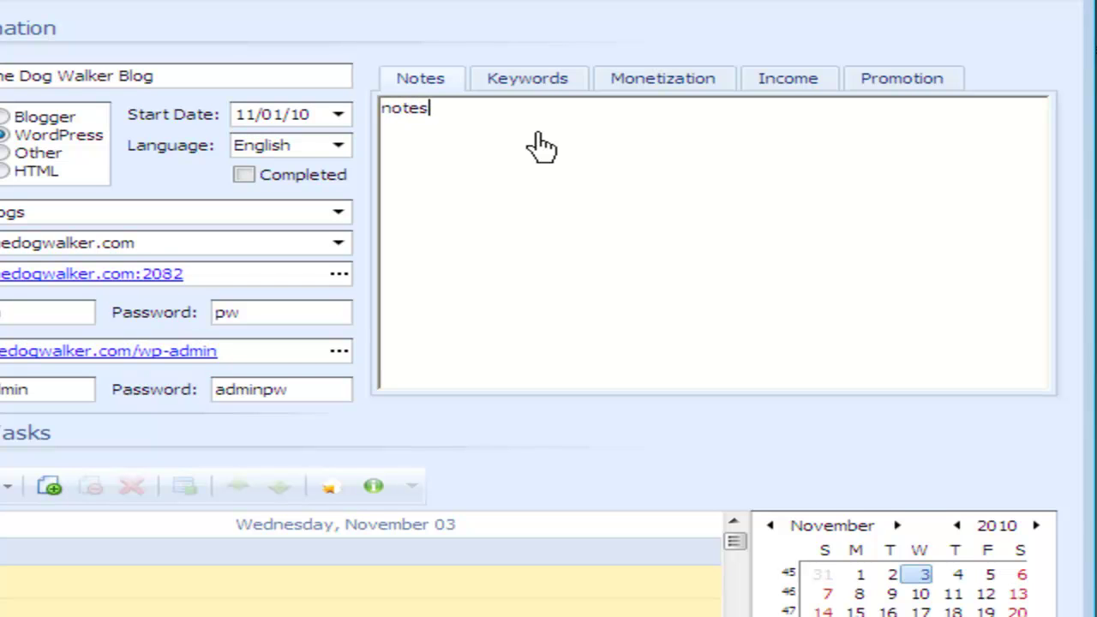
pyautogui.click(562, 84)
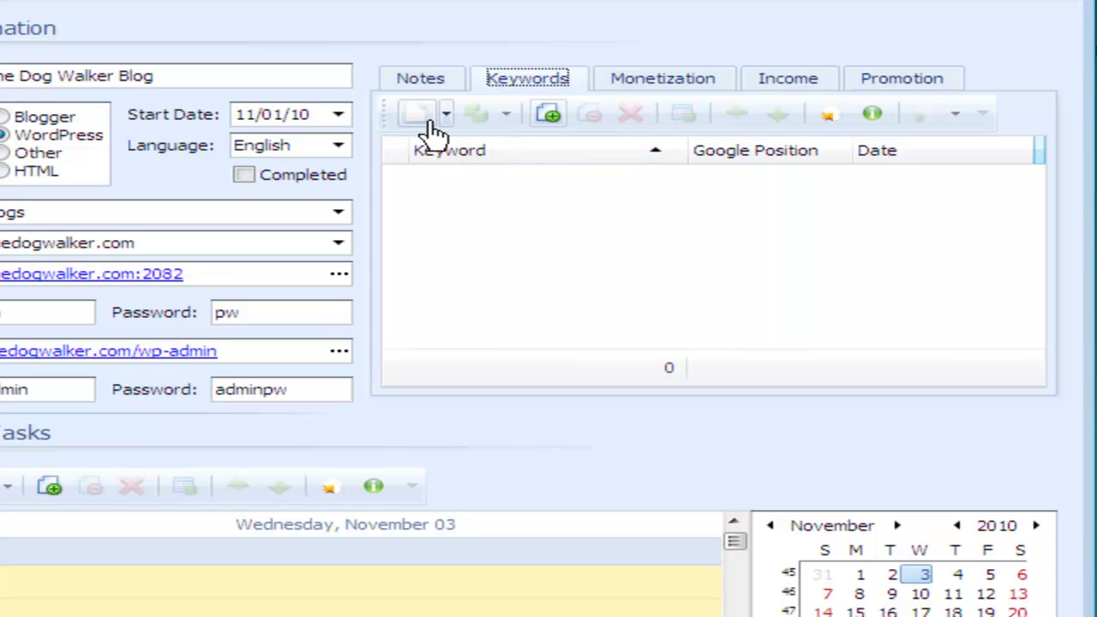
# Step: Add keyword 'dog walking' with URL thedogwalker.com/dog-walking and note 'notes', then reopen it to verify
pyautogui.rightClick(611, 237)
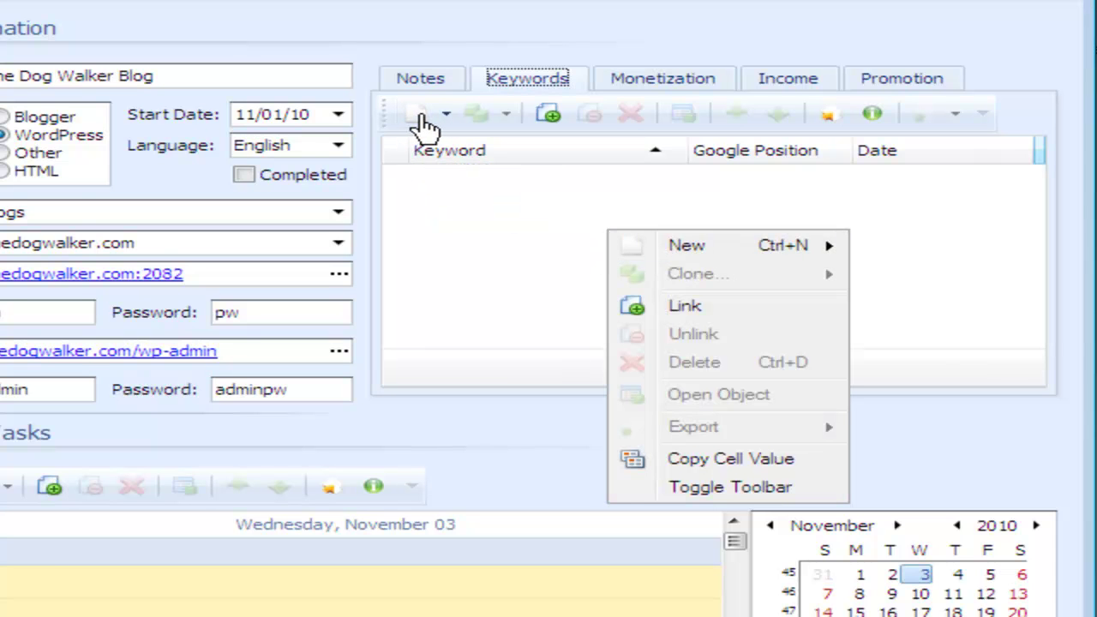
pyautogui.click(425, 127)
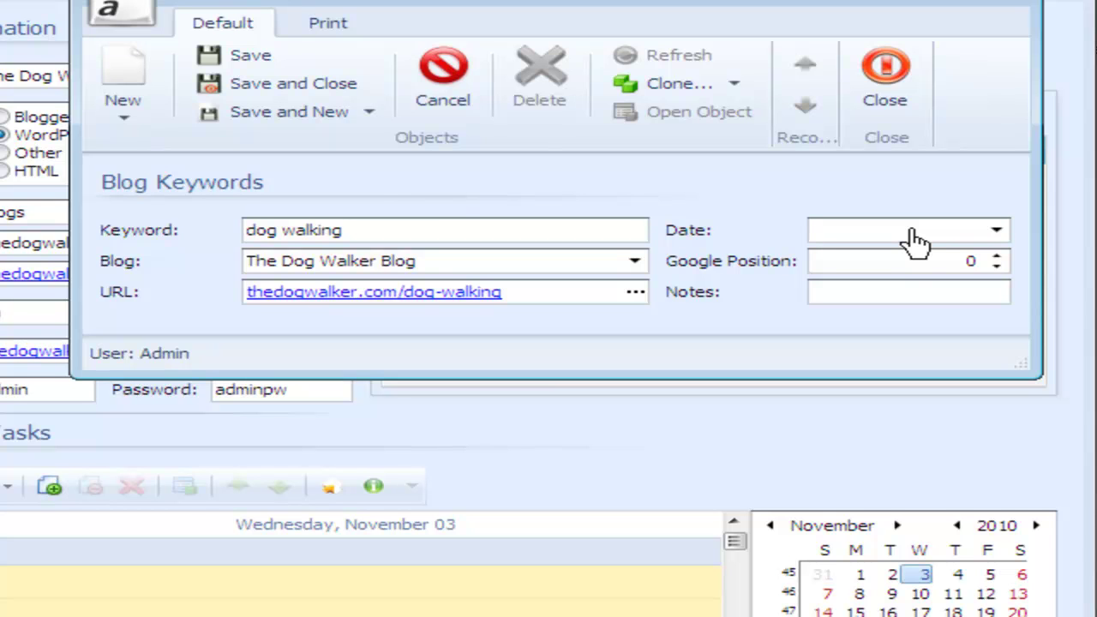
pyautogui.doubleClick(915, 300)
pyautogui.write('notes')
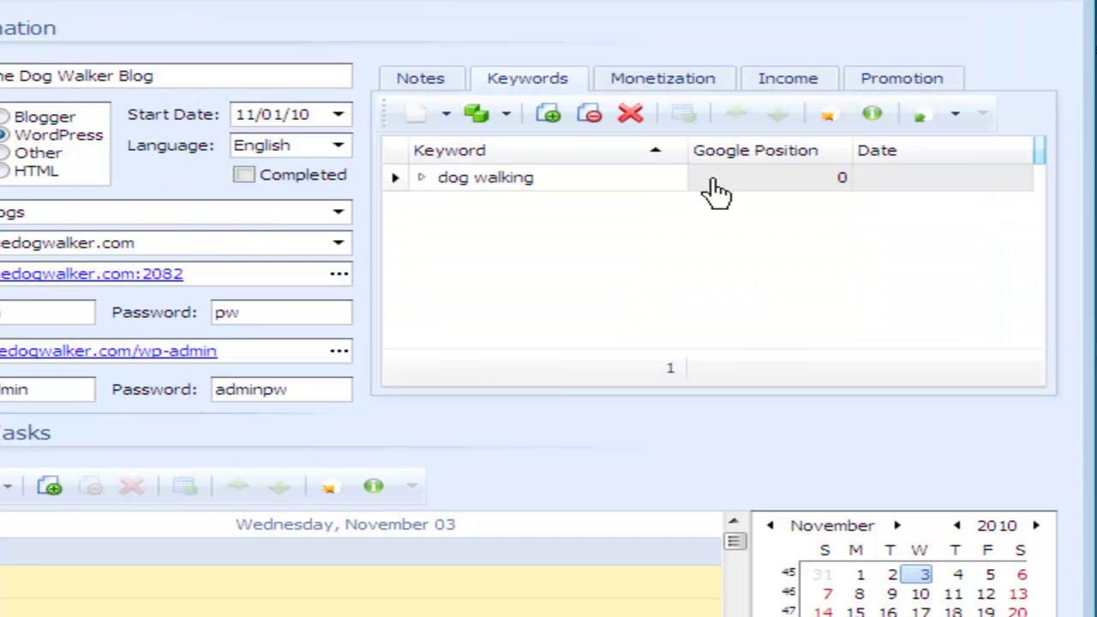
pyautogui.doubleClick(480, 191)
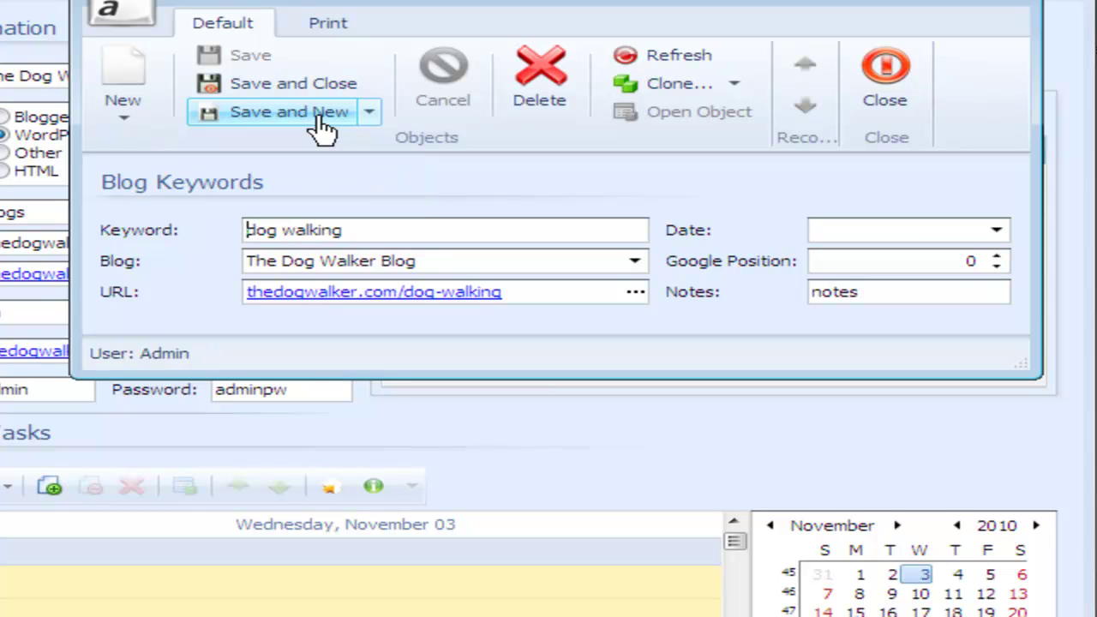
pyautogui.click(889, 84)
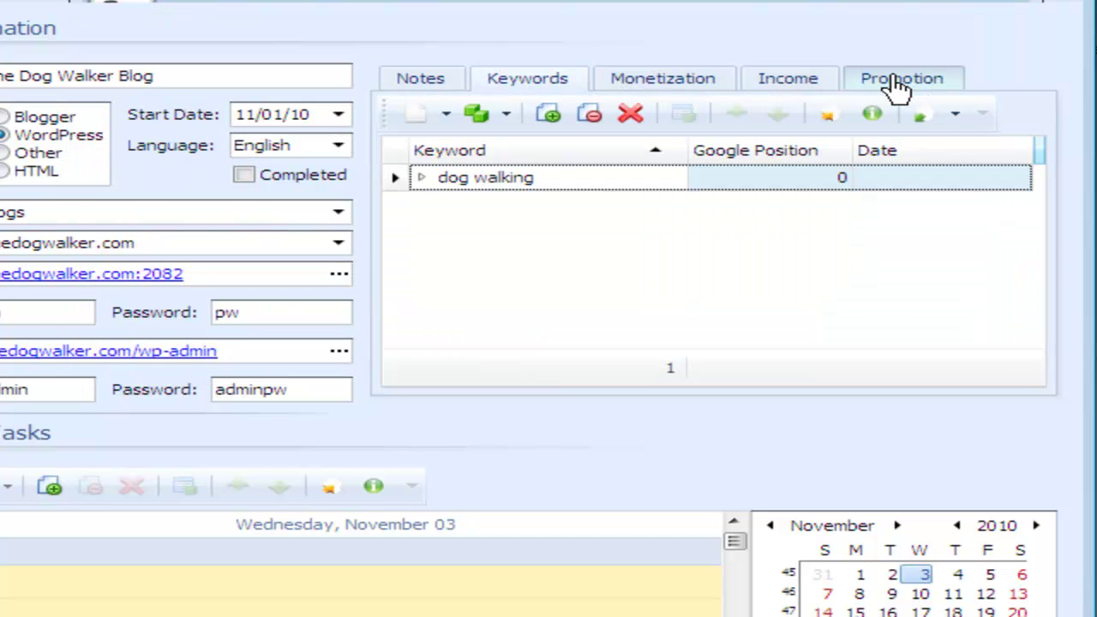
# Step: Tick Amazon and Adsense as monetization methods, then view the blog's empty Income list
pyautogui.click(660, 86)
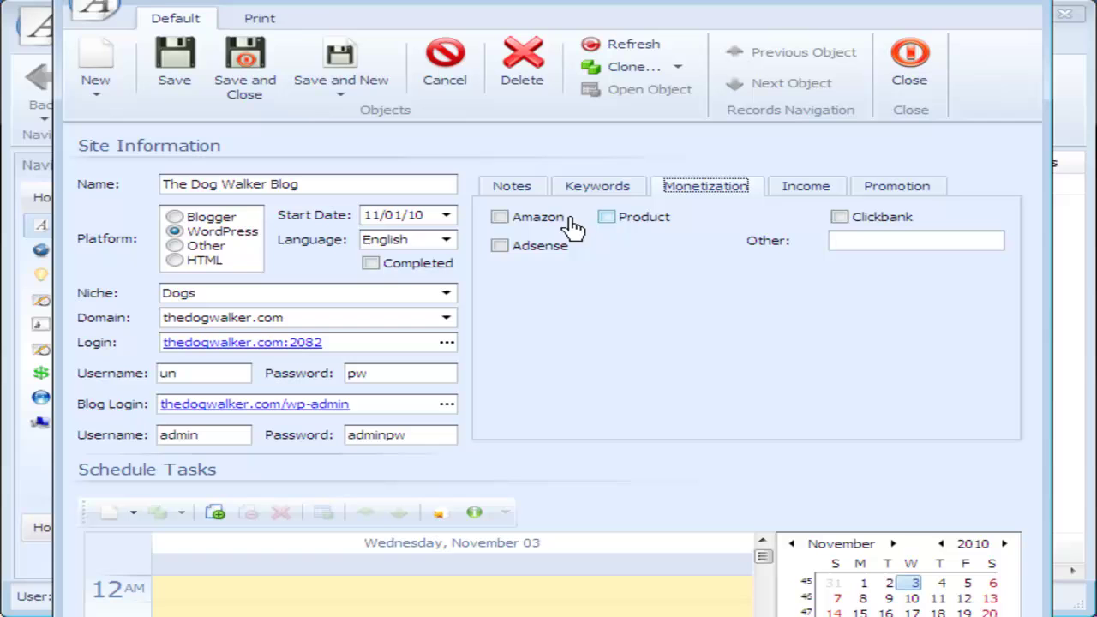
pyautogui.moveTo(546, 209)
pyautogui.mouseDown()
pyautogui.moveTo(478, 216)
pyautogui.moveTo(494, 257)
pyautogui.moveTo(547, 255)
pyautogui.mouseUp()
pyautogui.moveTo(603, 230); pyautogui.dragTo(674, 230)
pyautogui.moveTo(831, 224); pyautogui.dragTo(917, 225)
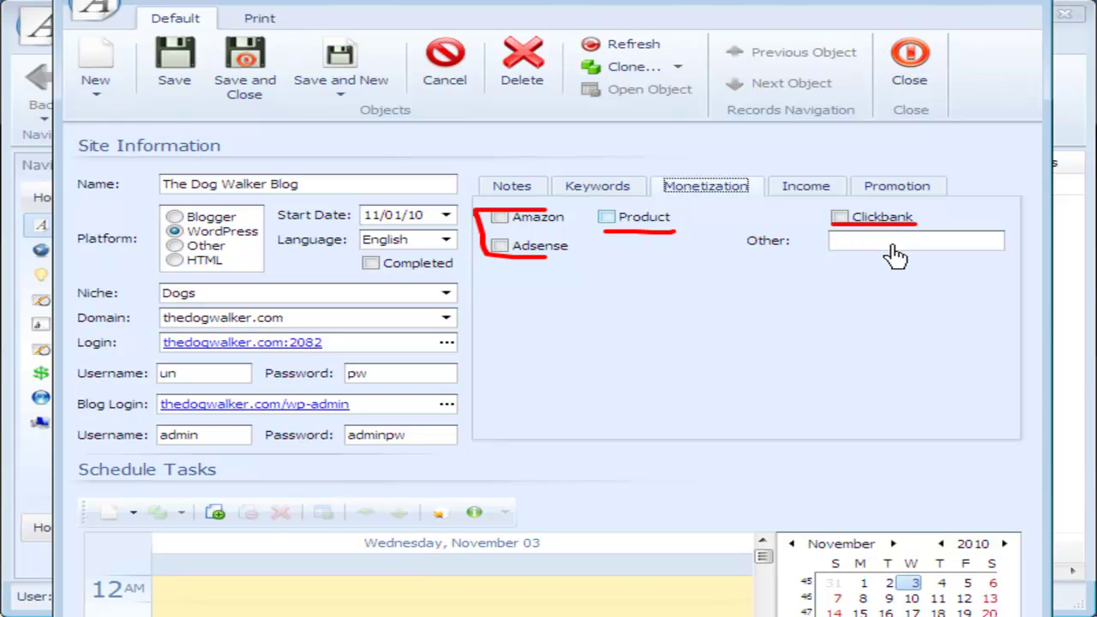
pyautogui.moveTo(823, 254); pyautogui.dragTo(1014, 269)
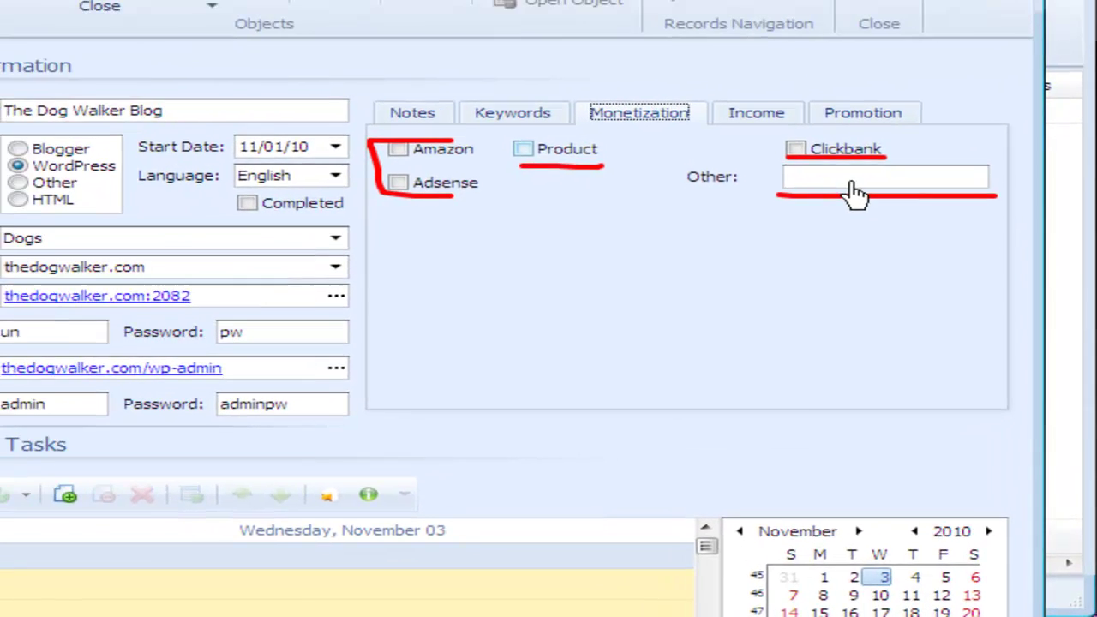
pyautogui.press('Escape')
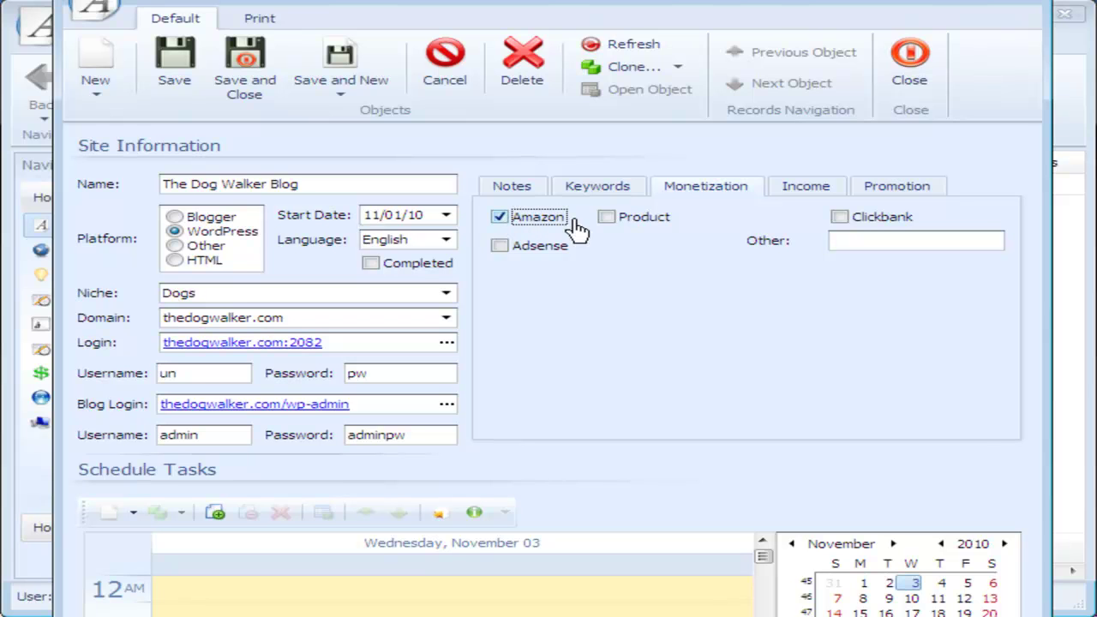
pyautogui.click(501, 247)
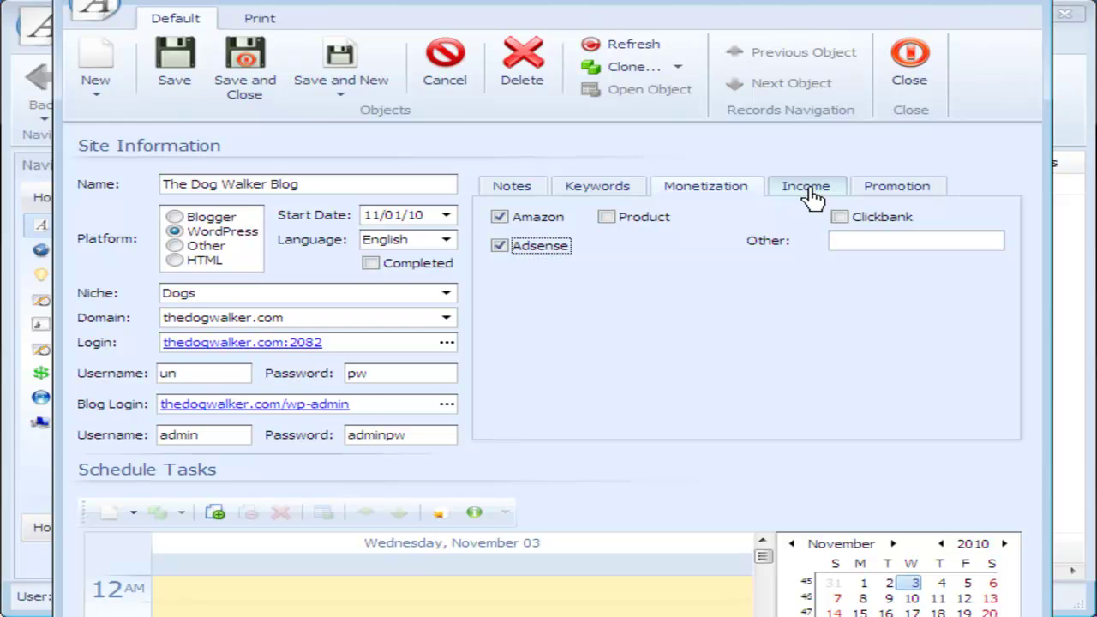
pyautogui.click(810, 193)
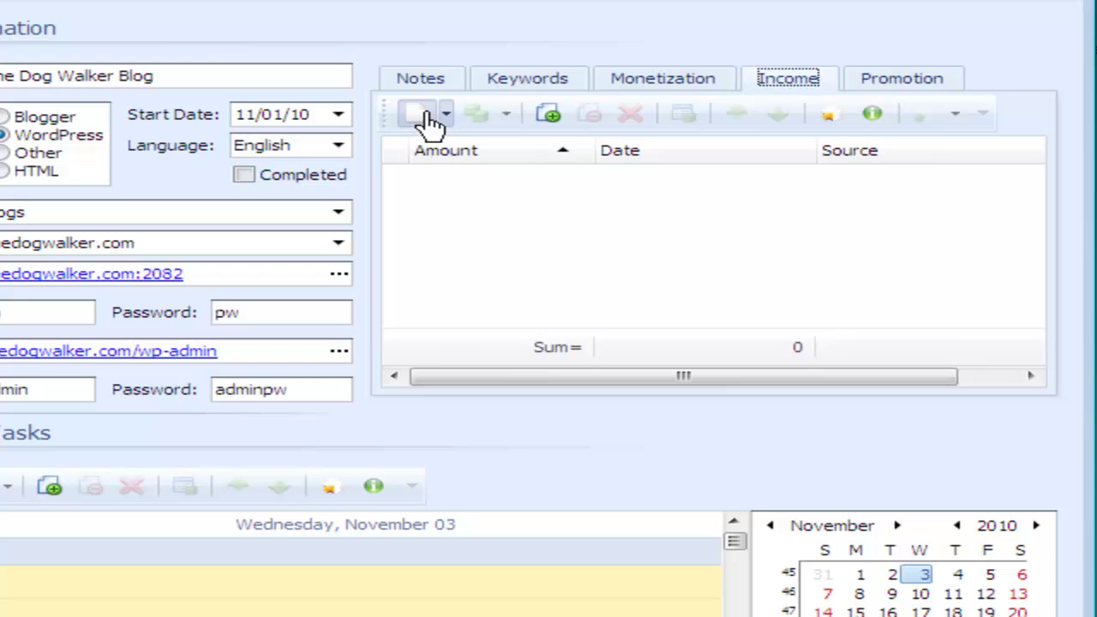
# Step: Add and save a $55.00 income entry from Clickbank dated 11/30/10
pyautogui.click(426, 120)
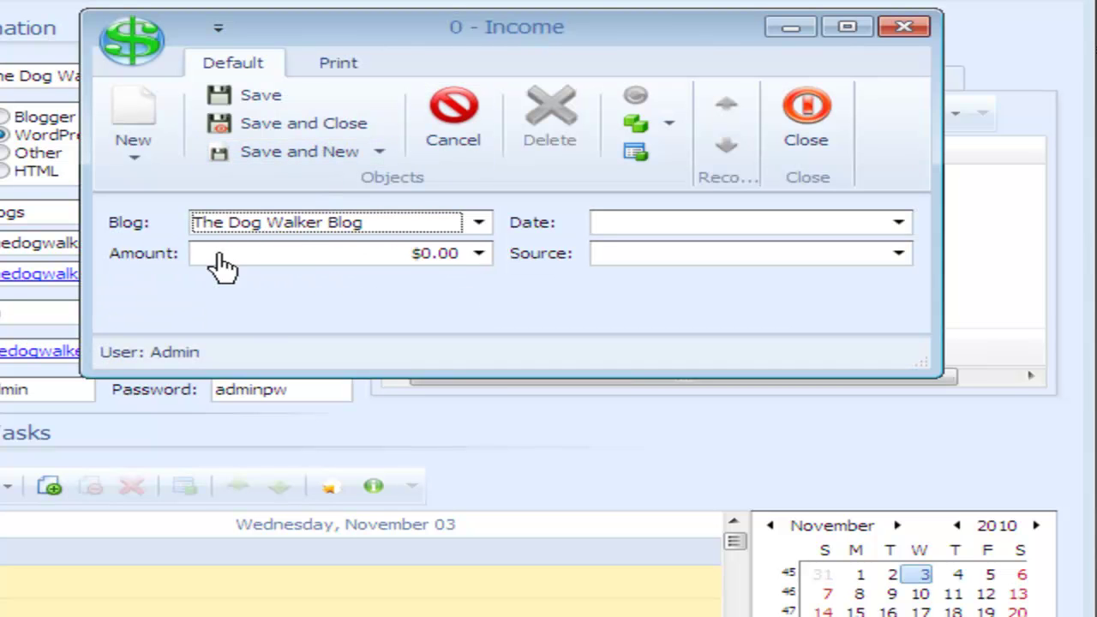
pyautogui.click(394, 259)
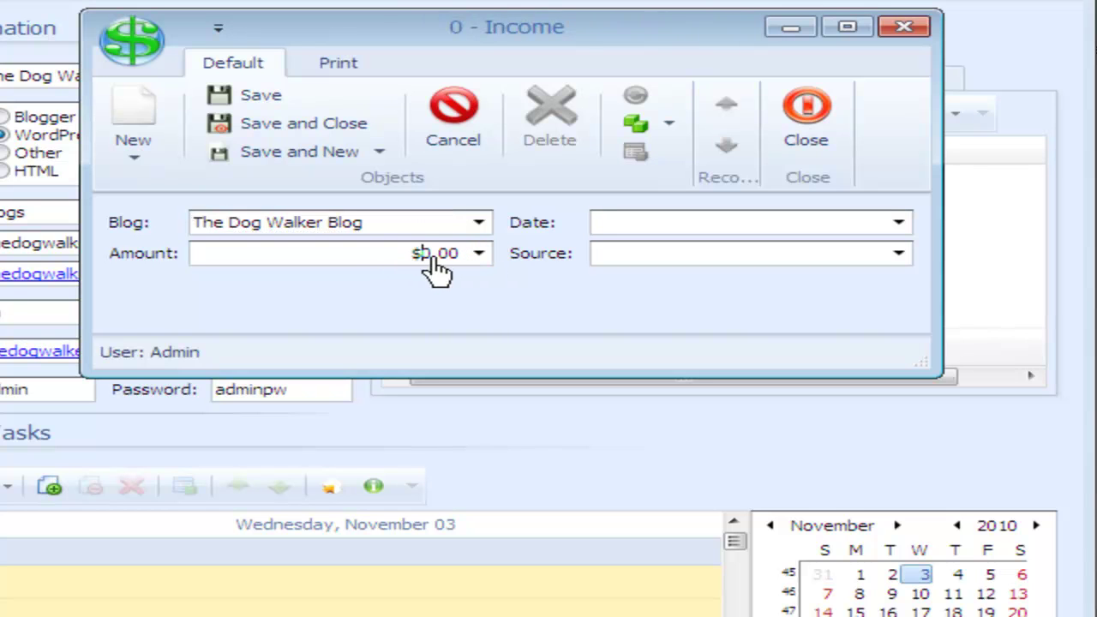
pyautogui.click(479, 257)
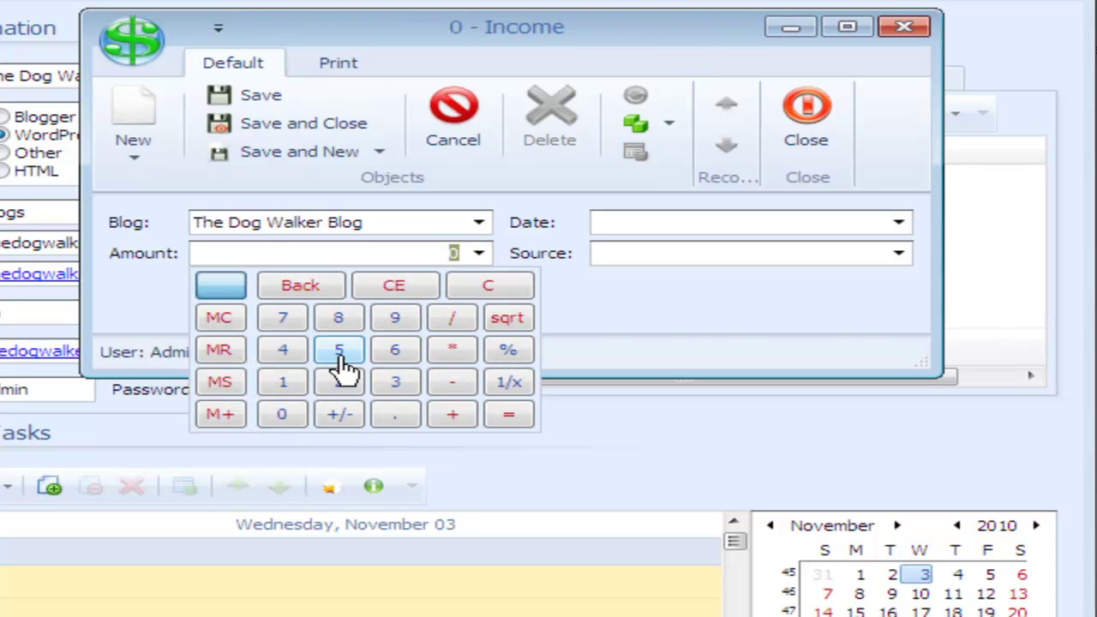
pyautogui.click(479, 253)
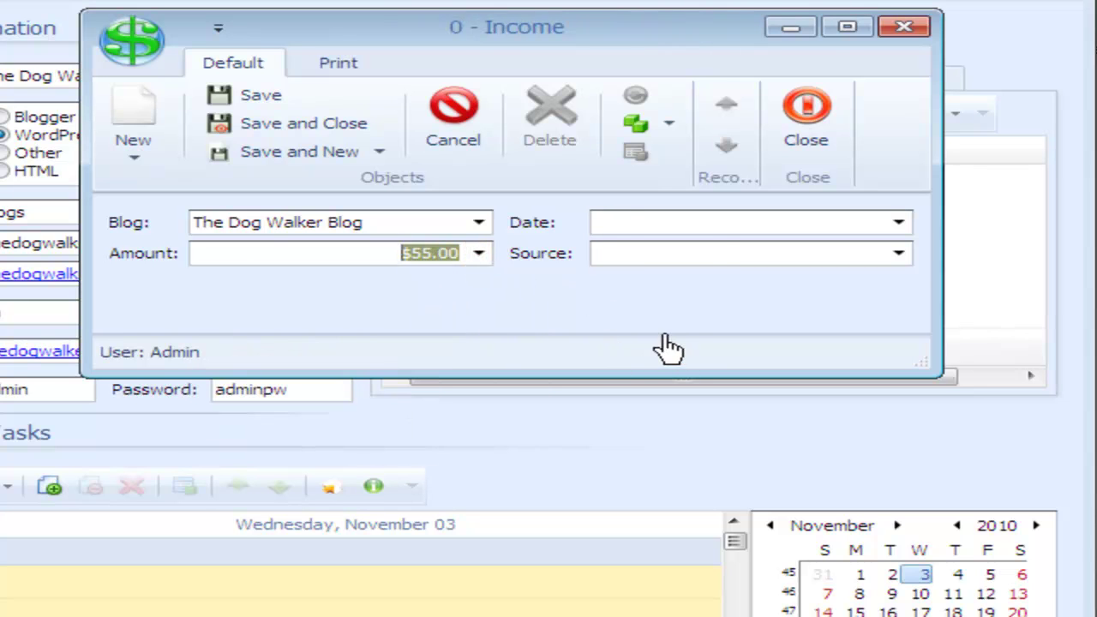
pyautogui.click(895, 226)
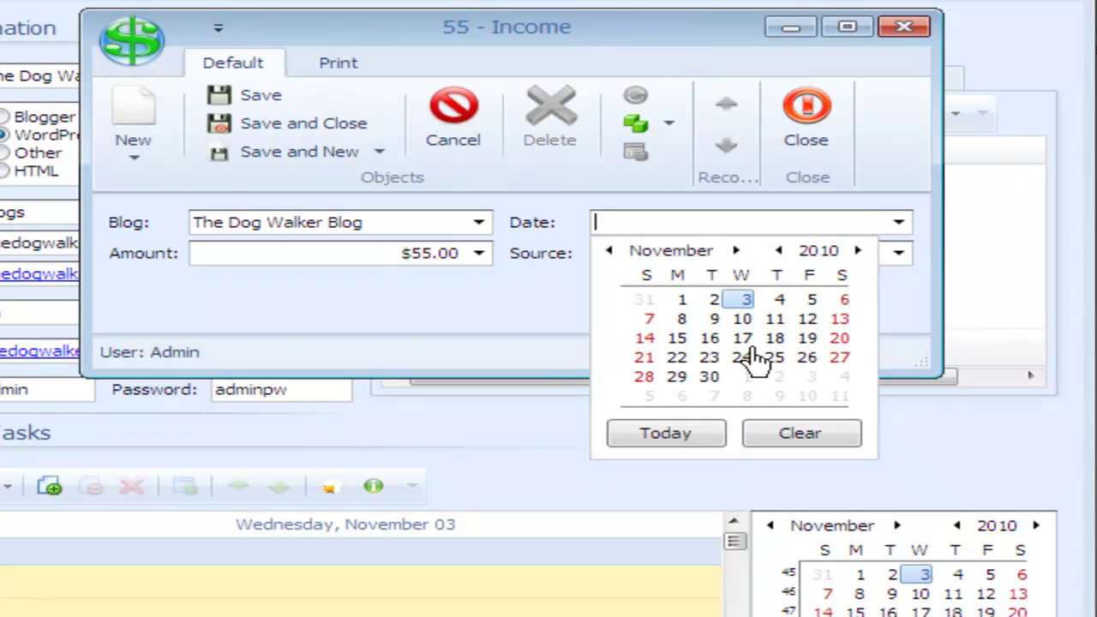
pyautogui.click(713, 380)
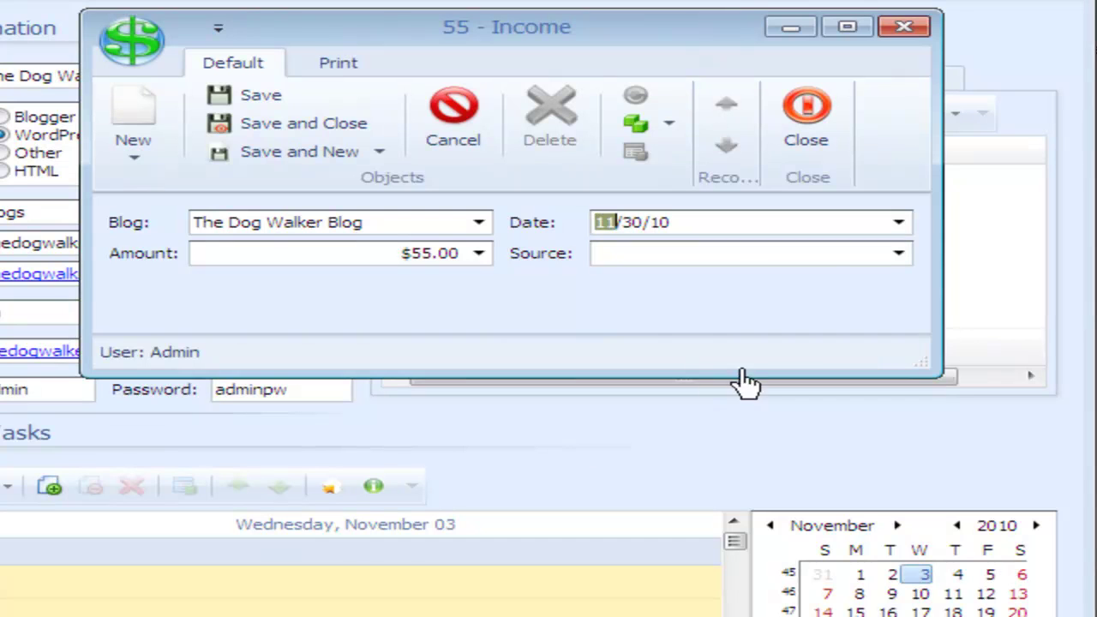
pyautogui.click(897, 255)
pyautogui.click(741, 321)
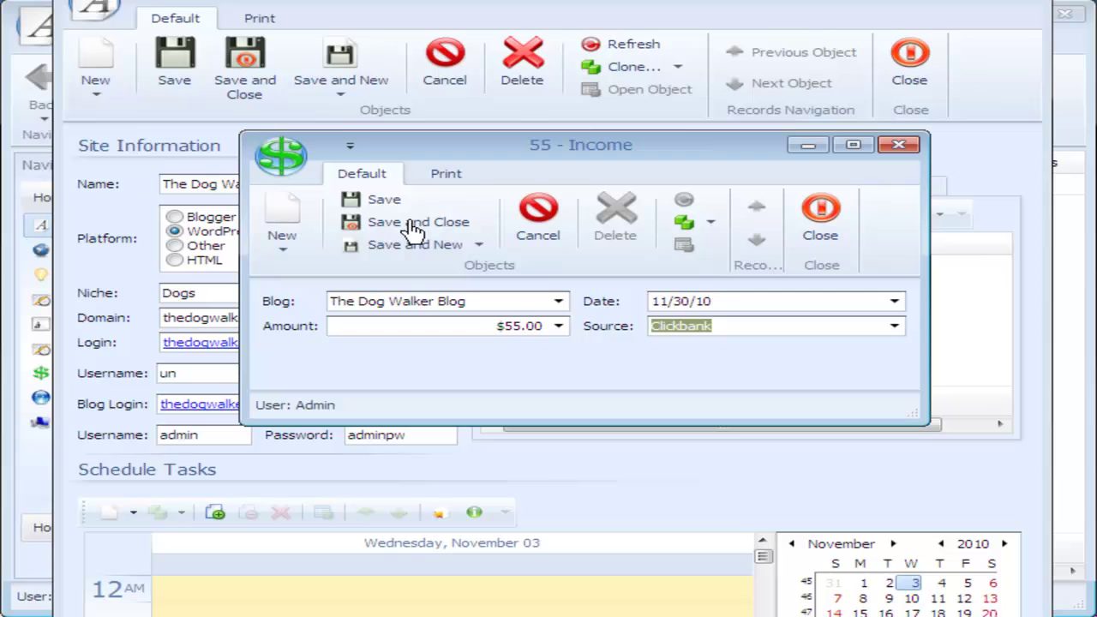
pyautogui.click(414, 224)
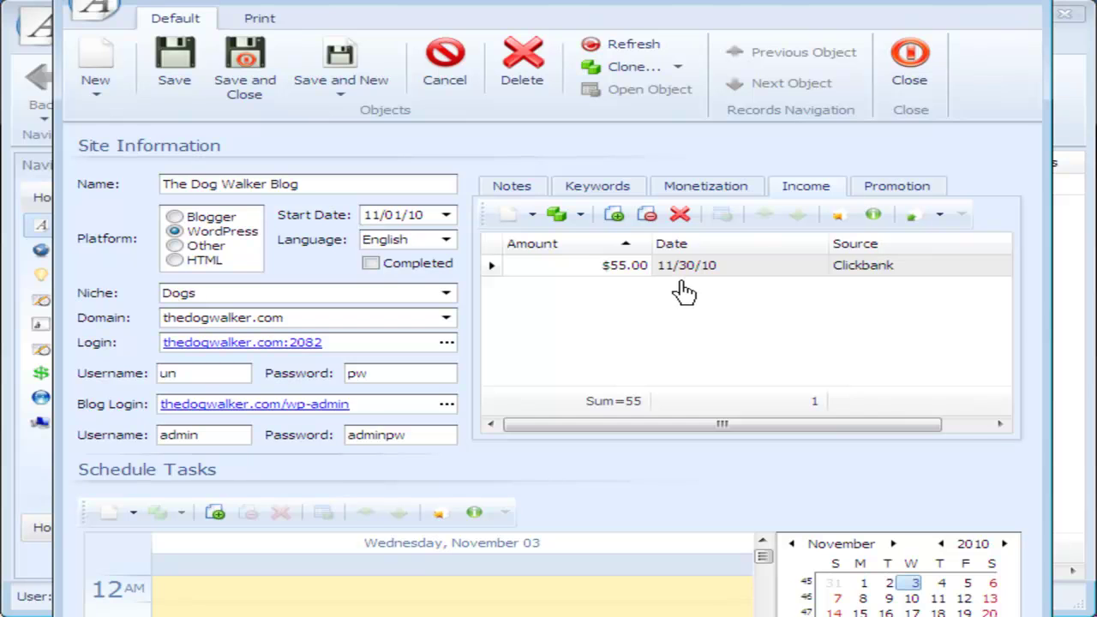
pyautogui.moveTo(605, 373)
pyautogui.mouseDown()
pyautogui.moveTo(588, 412)
pyautogui.moveTo(666, 409)
pyautogui.moveTo(615, 375)
pyautogui.mouseUp()
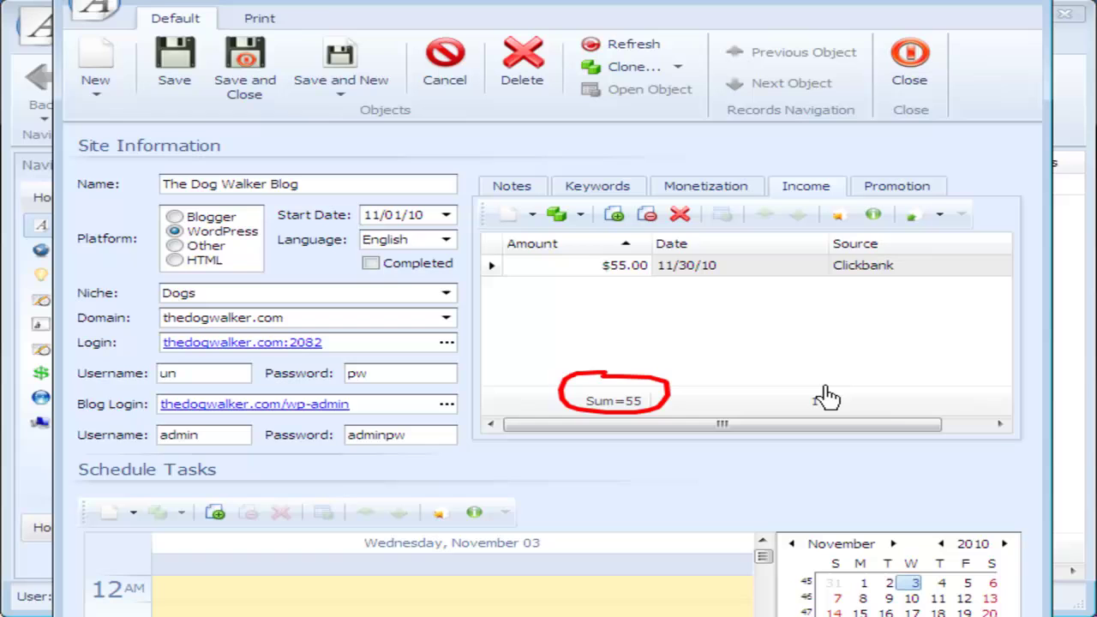
pyautogui.moveTo(836, 386)
pyautogui.mouseDown()
pyautogui.moveTo(791, 407)
pyautogui.moveTo(830, 415)
pyautogui.moveTo(830, 379)
pyautogui.mouseUp()
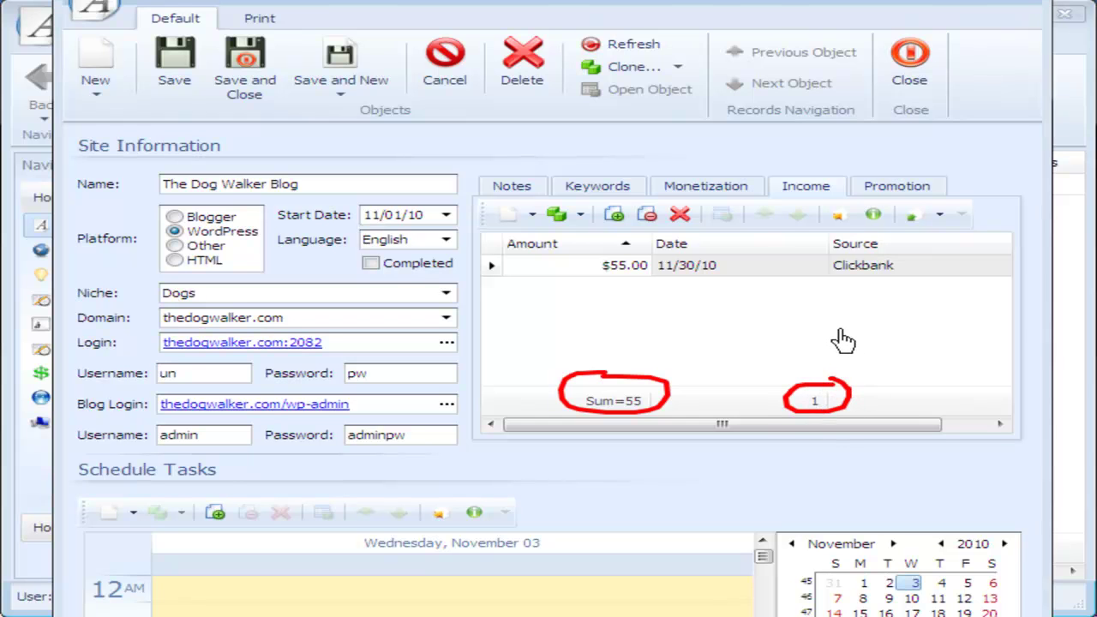
pyautogui.press('Escape')
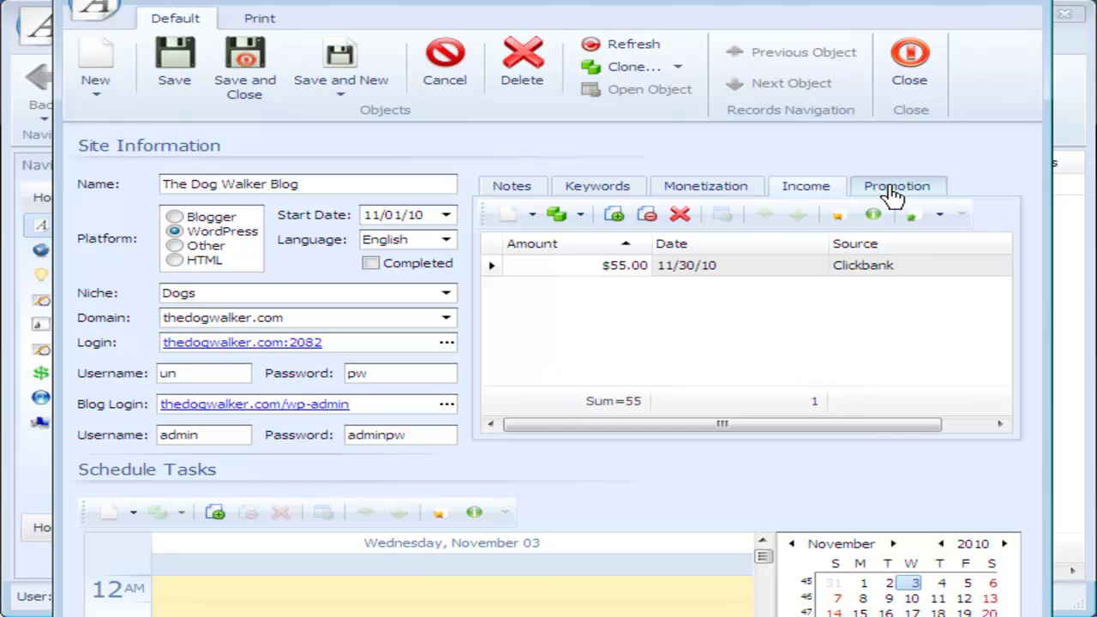
# Step: Add and save a promotion entry '100 backlinks made' dated 11/03/10
pyautogui.click(894, 194)
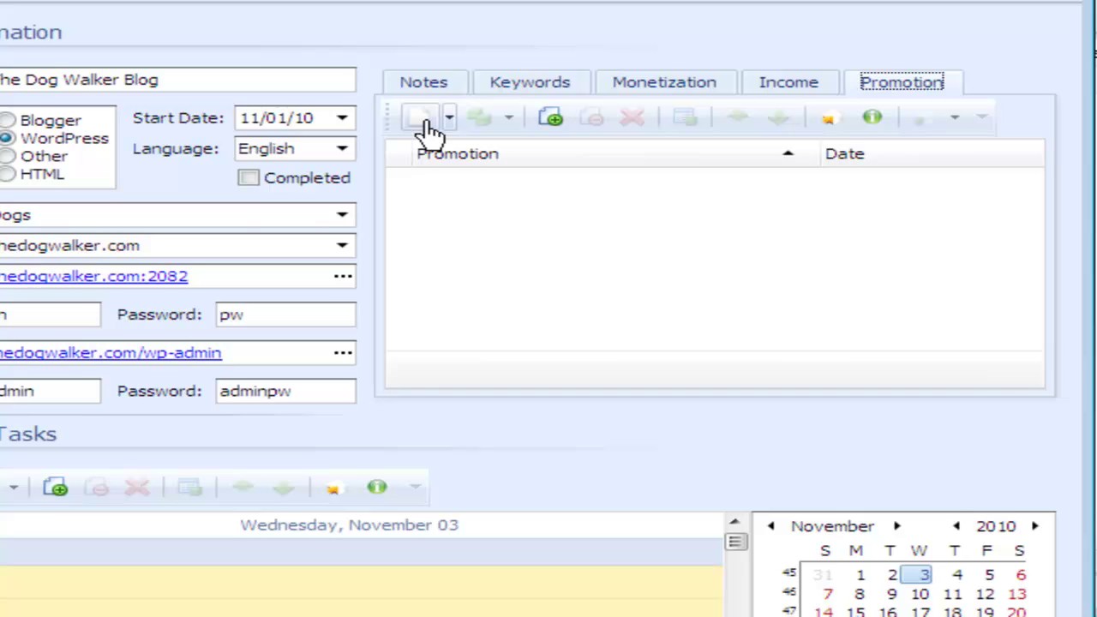
pyautogui.click(422, 120)
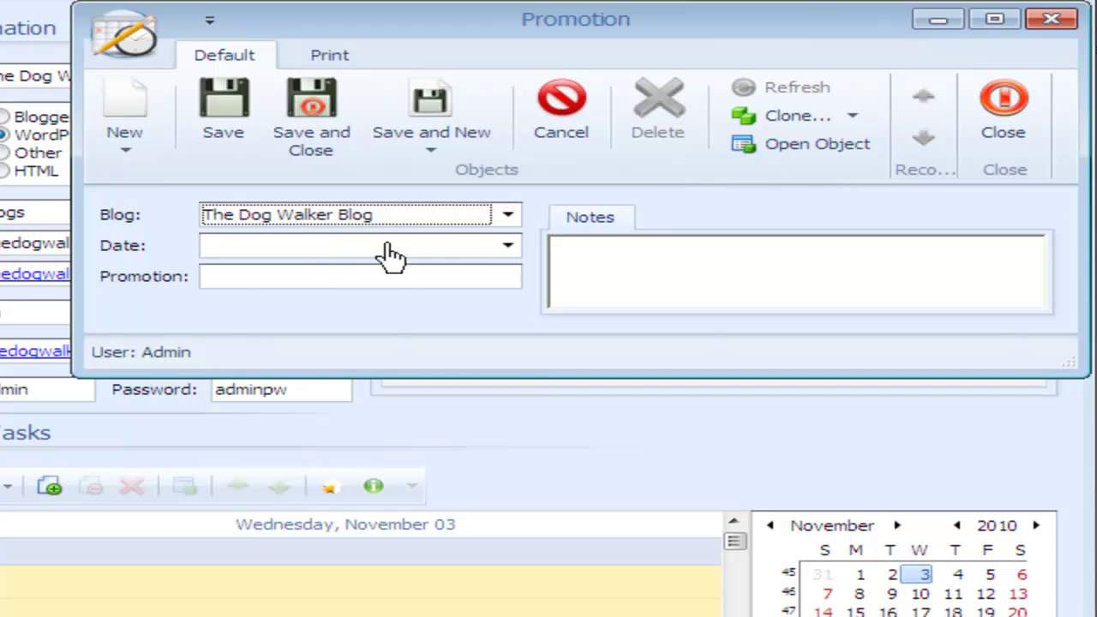
pyautogui.click(508, 248)
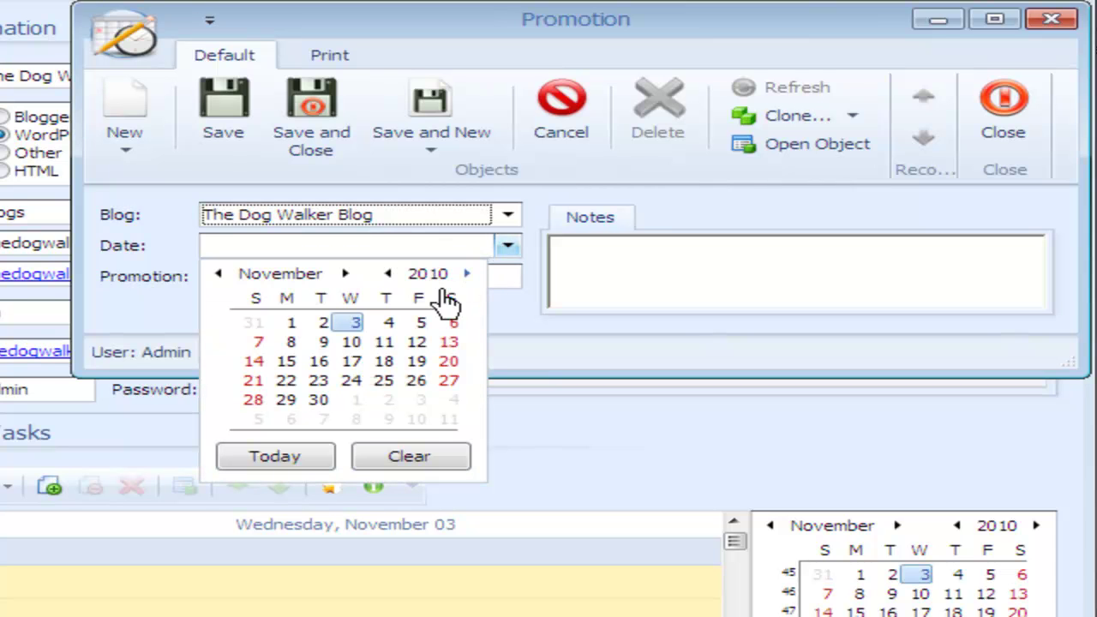
pyautogui.click(360, 326)
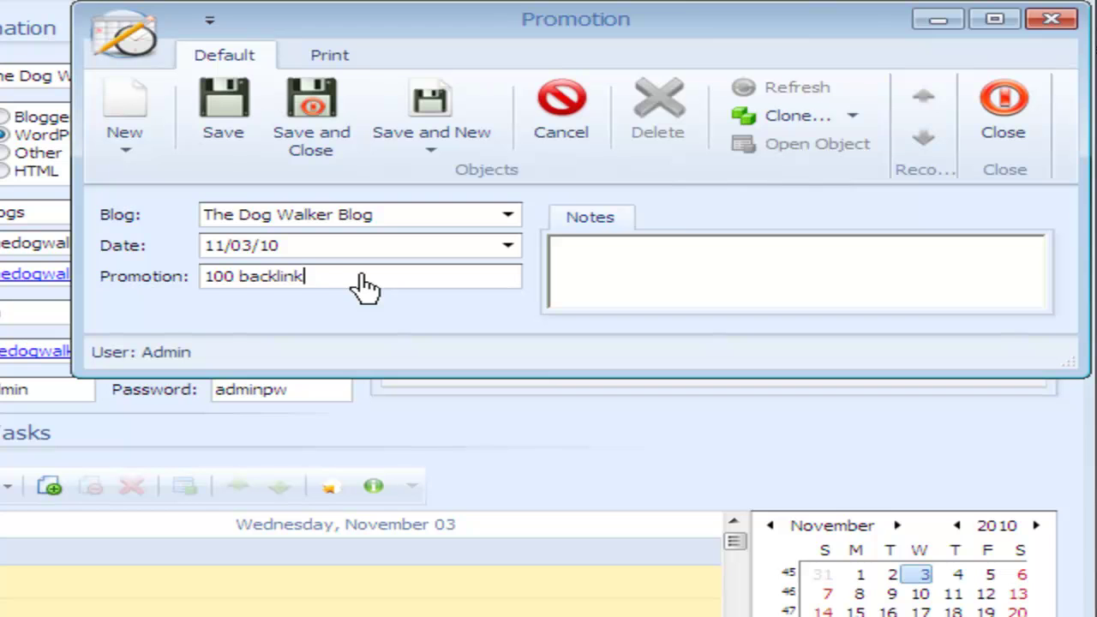
pyautogui.click(708, 290)
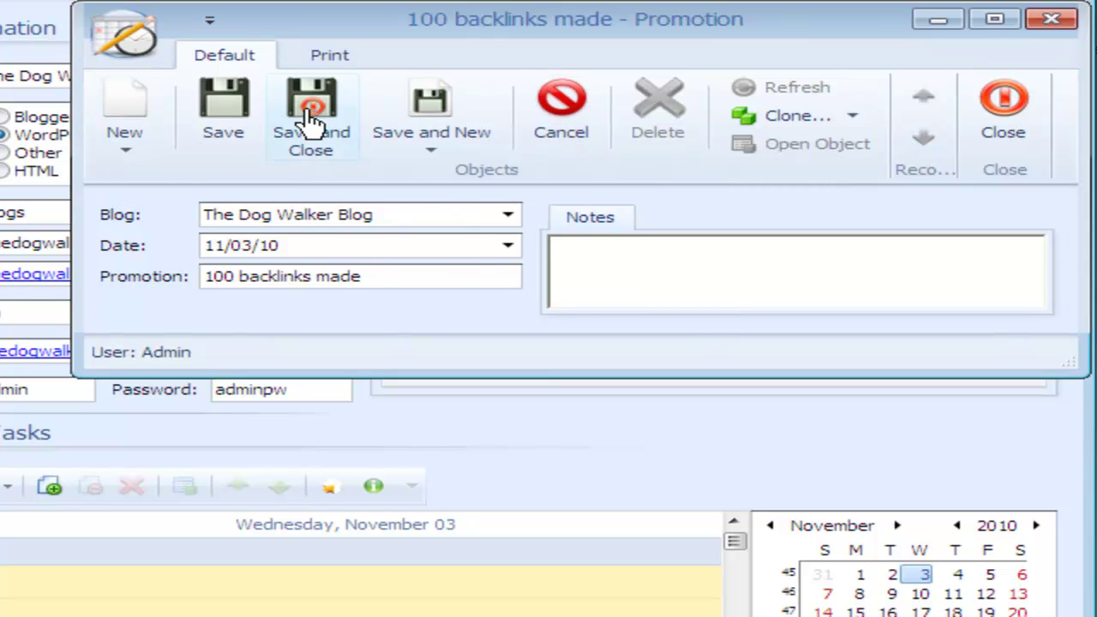
pyautogui.click(310, 120)
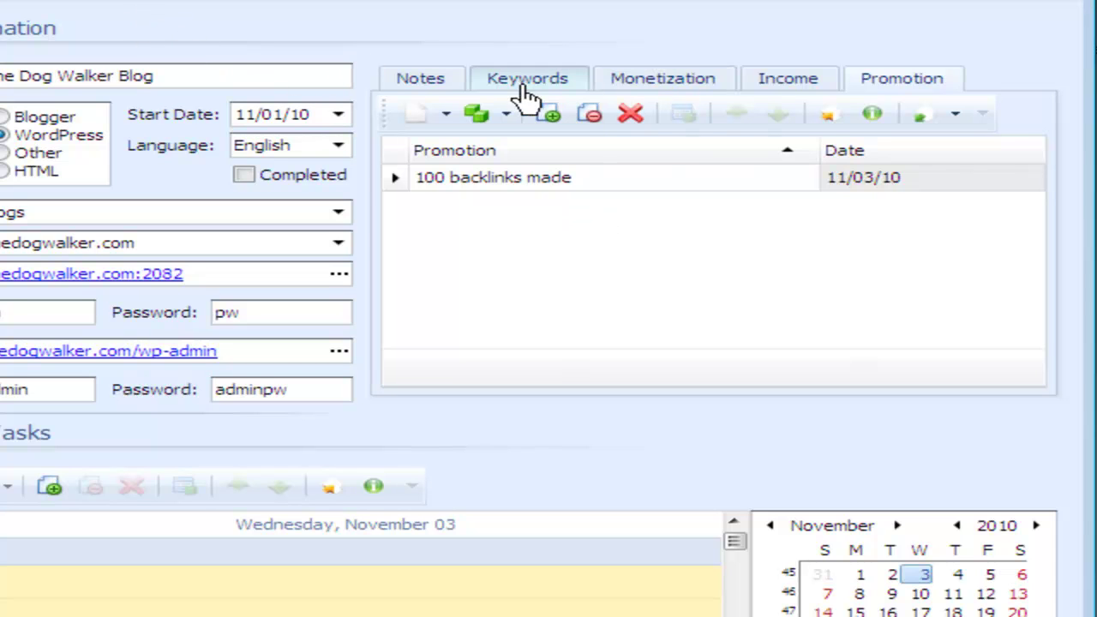
# Step: From the blog's Notes tab, start a new scheduled task named 'add content'
pyautogui.click(413, 90)
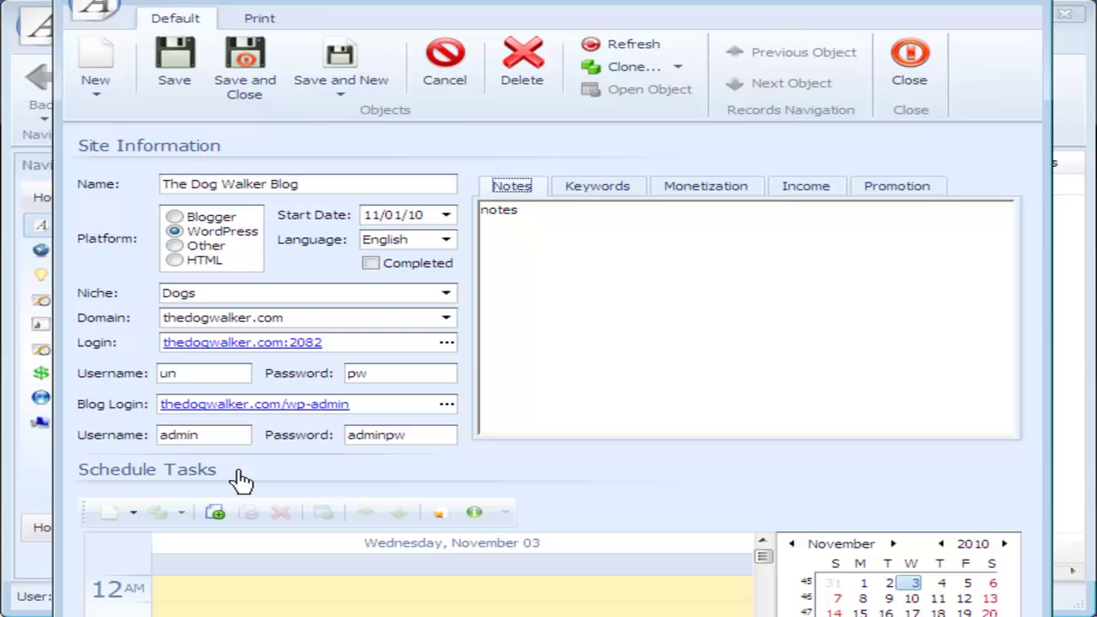
pyautogui.moveTo(243, 468)
pyautogui.mouseDown()
pyautogui.moveTo(75, 472)
pyautogui.moveTo(75, 490)
pyautogui.moveTo(259, 491)
pyautogui.mouseUp()
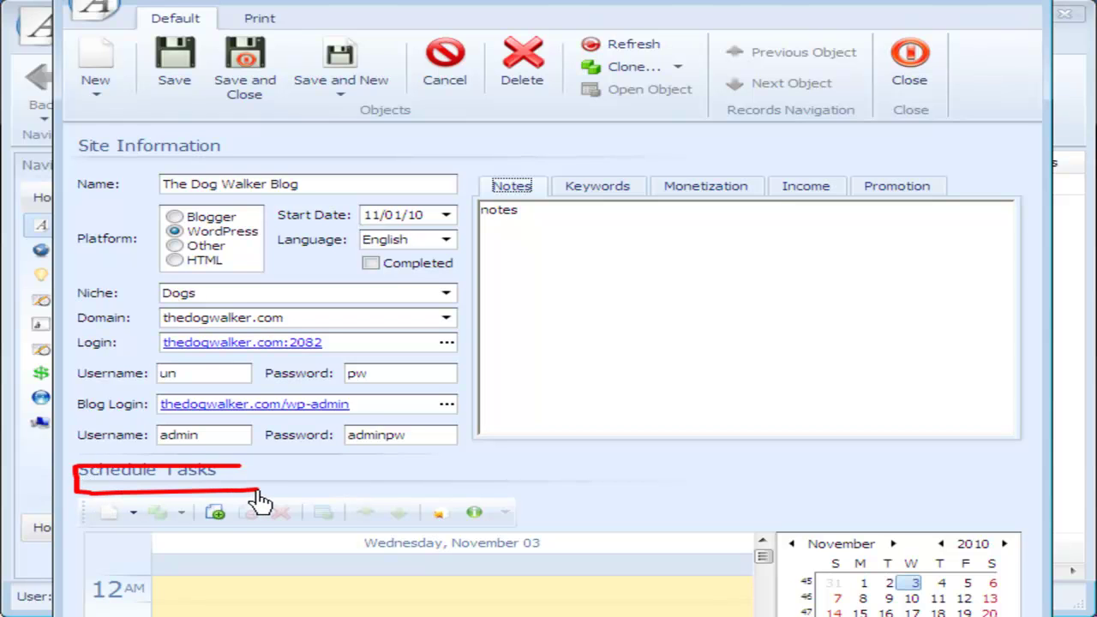
pyautogui.press('Escape')
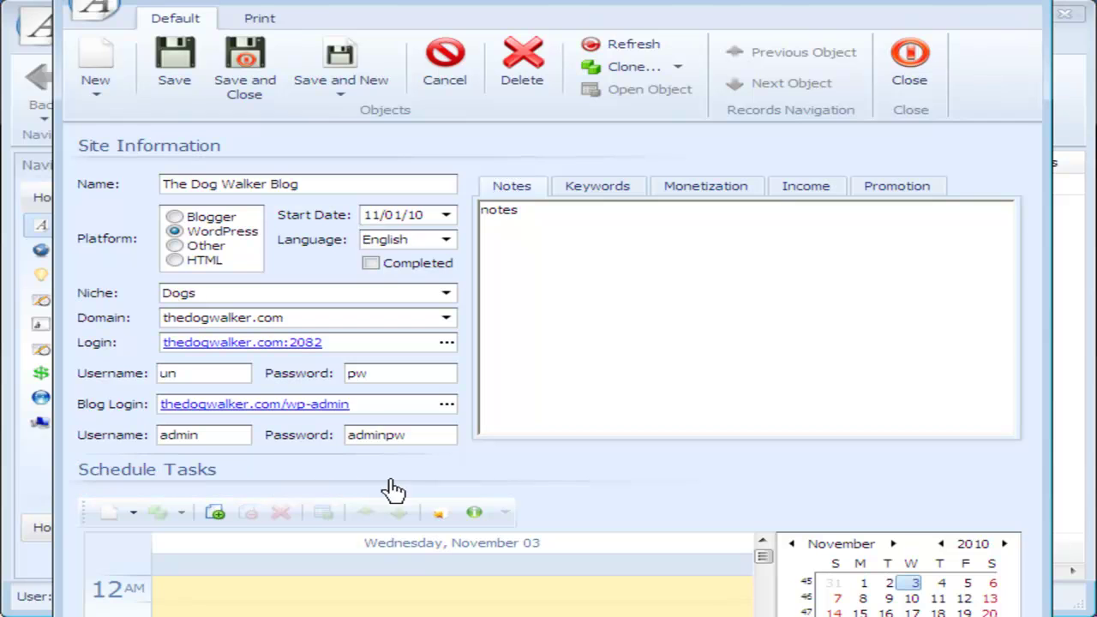
pyautogui.click(109, 519)
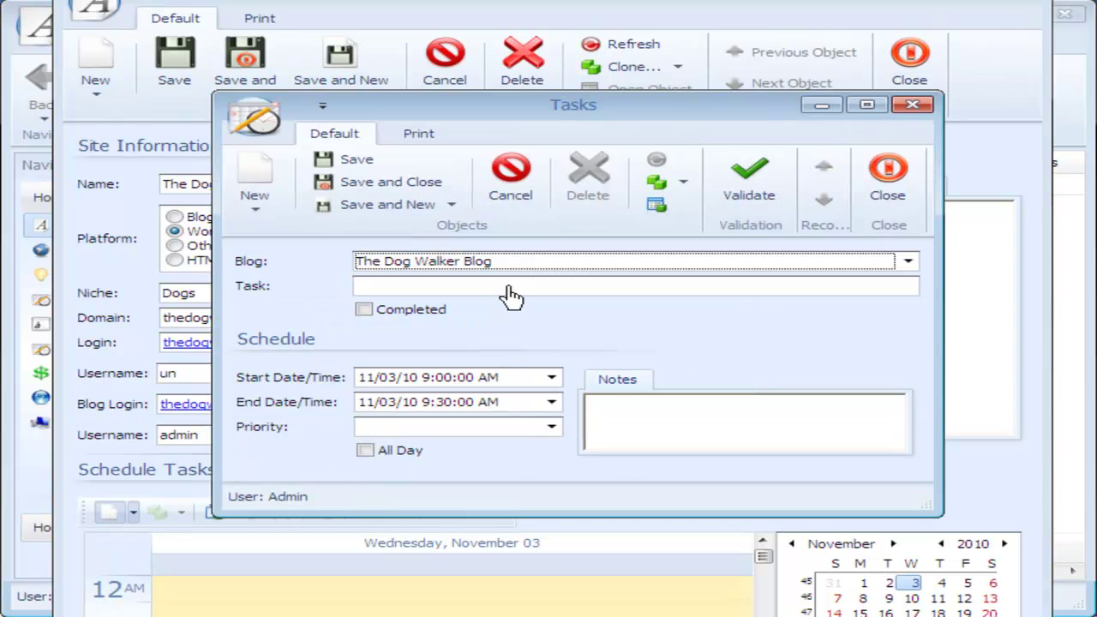
pyautogui.click(501, 292)
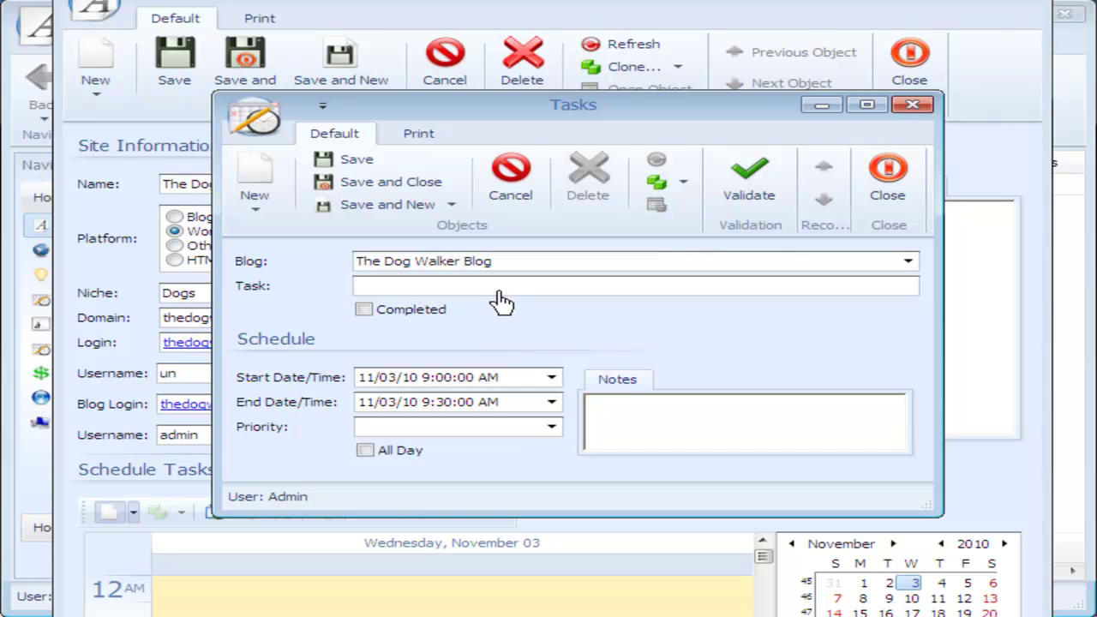
pyautogui.write('add content')
# Step: Set the task's start and end dates to 11/05/10, priority 2, and notes 'add plr articles'
pyautogui.click(553, 379)
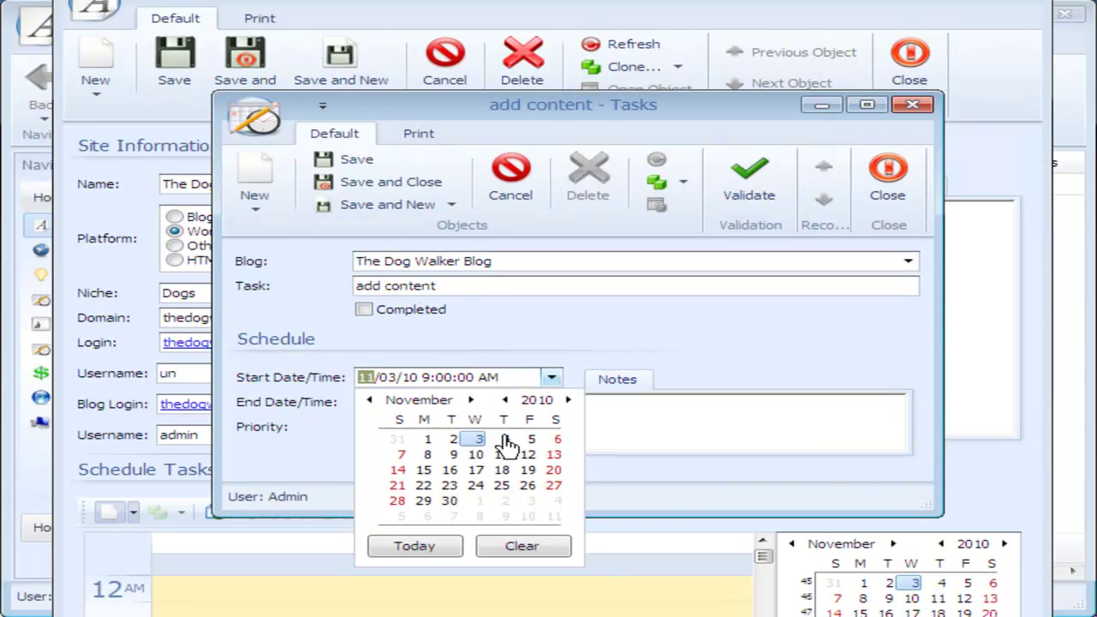
pyautogui.click(532, 439)
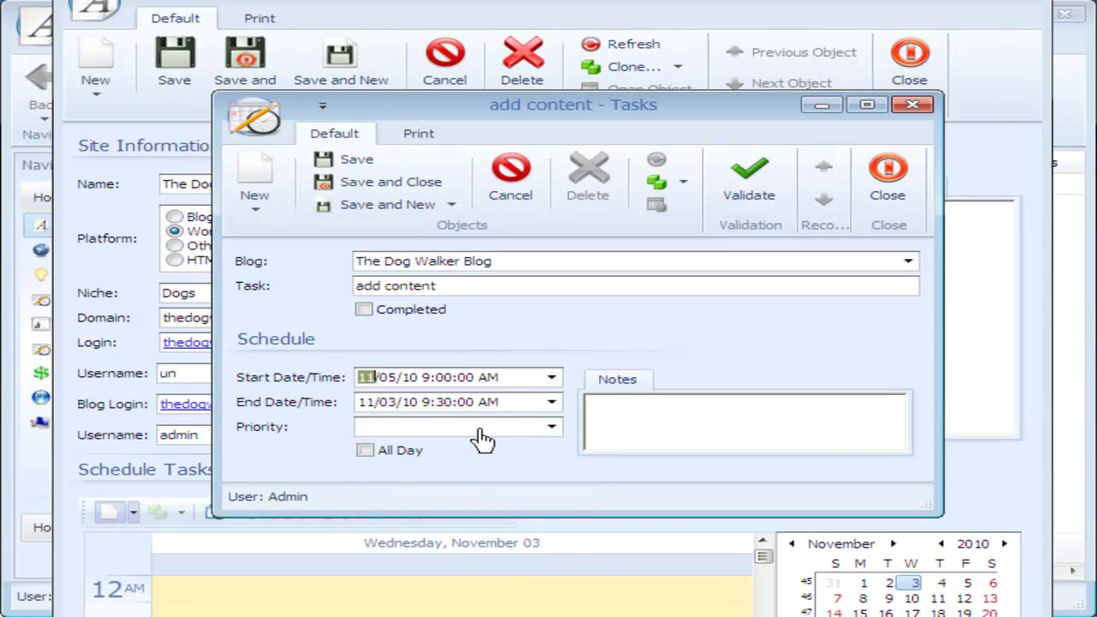
pyautogui.click(551, 404)
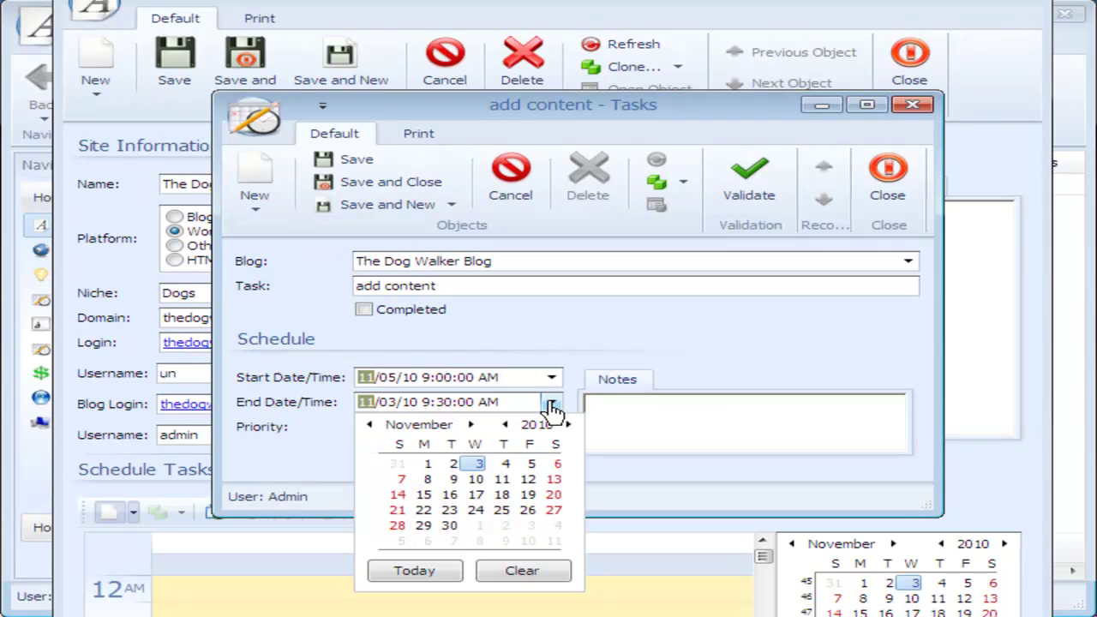
pyautogui.click(531, 465)
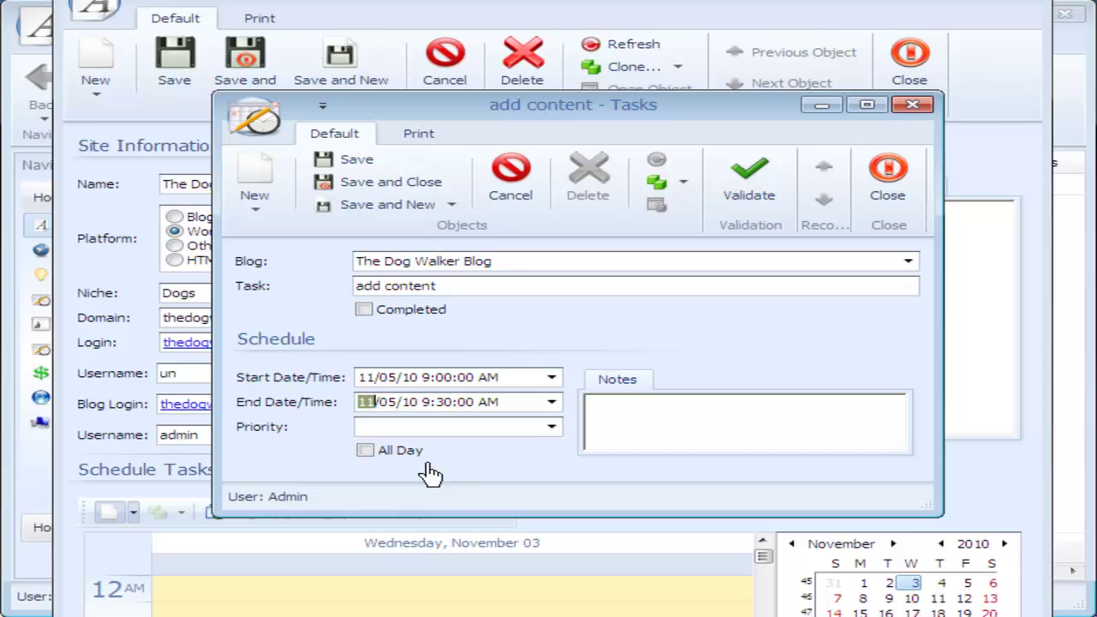
pyautogui.click(551, 428)
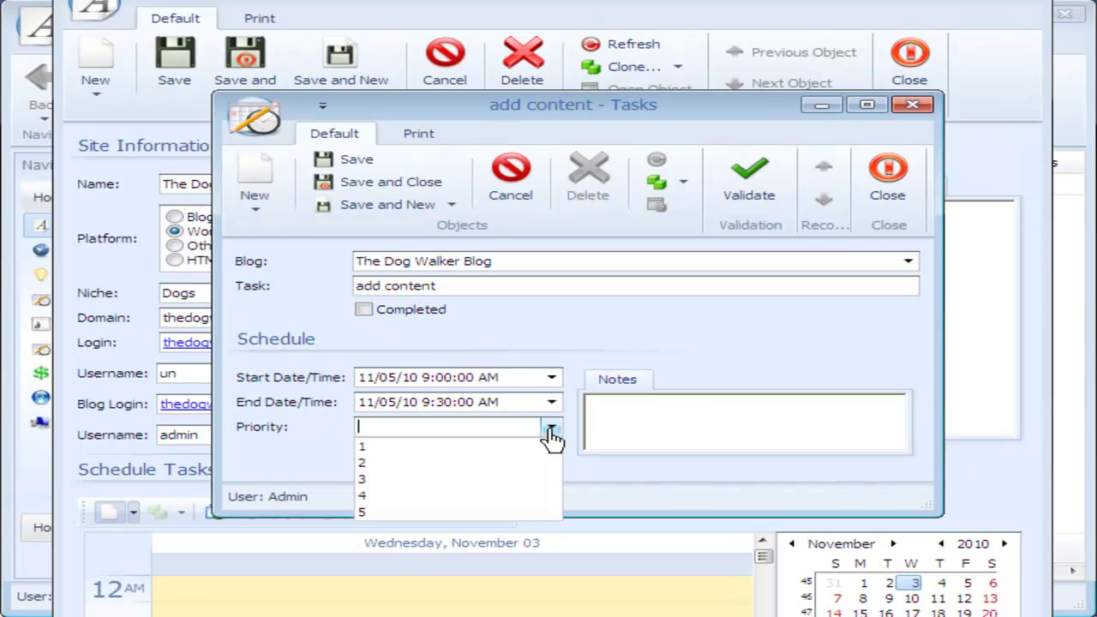
pyautogui.click(484, 474)
pyautogui.click(727, 432)
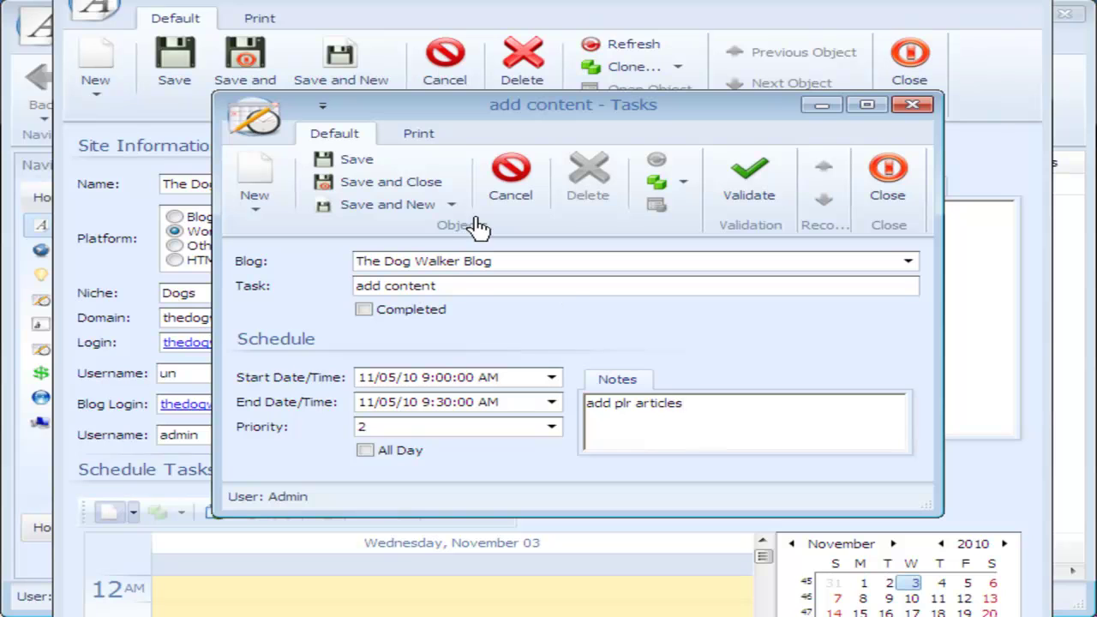
# Step: Save and close the 'add content' task, then the Dog Walker Blog record
pyautogui.click(391, 183)
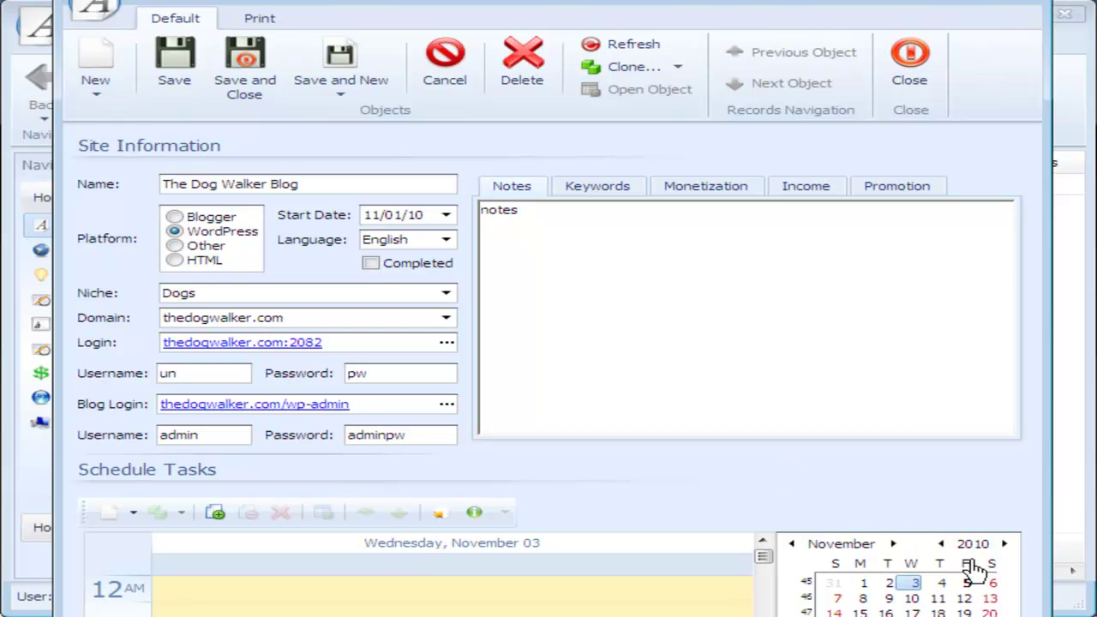
pyautogui.moveTo(975, 561)
pyautogui.mouseDown()
pyautogui.moveTo(953, 590)
pyautogui.moveTo(978, 610)
pyautogui.moveTo(994, 586)
pyautogui.moveTo(975, 566)
pyautogui.mouseUp()
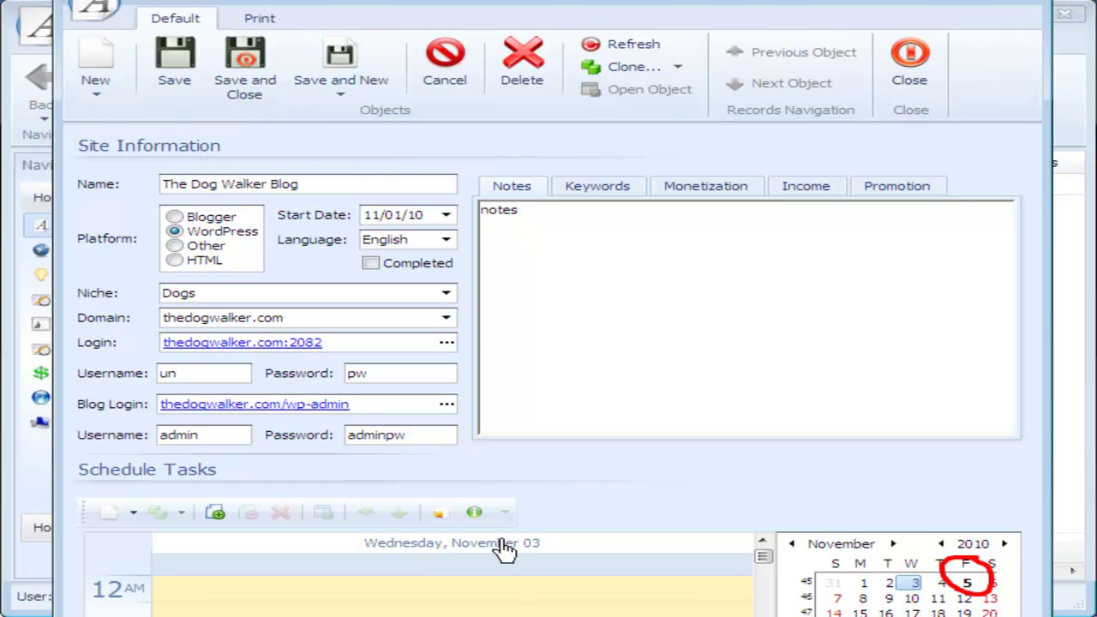
pyautogui.press('Escape')
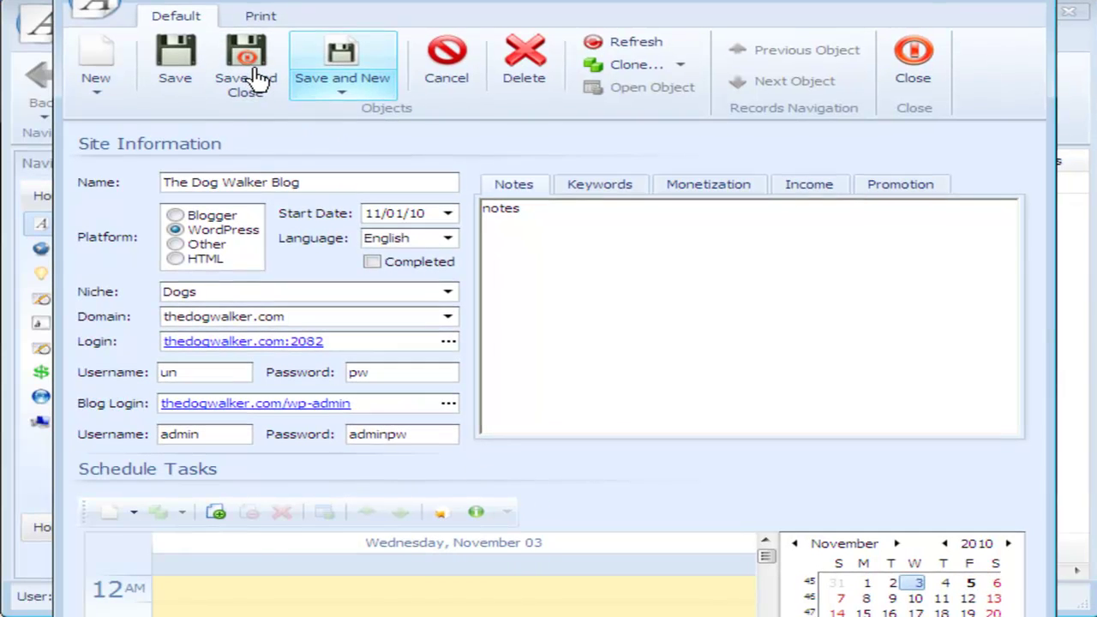
pyautogui.click(255, 74)
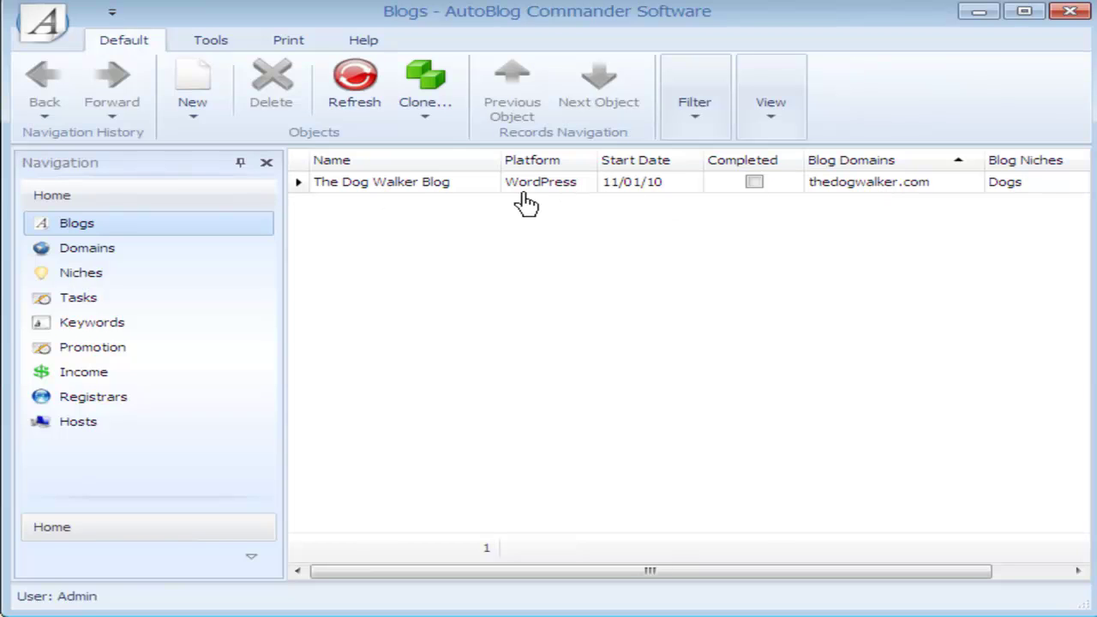
# Step: Review the Domains and Niches lists, each confirming one entry
pyautogui.moveTo(837, 587); pyautogui.dragTo(657, 580)
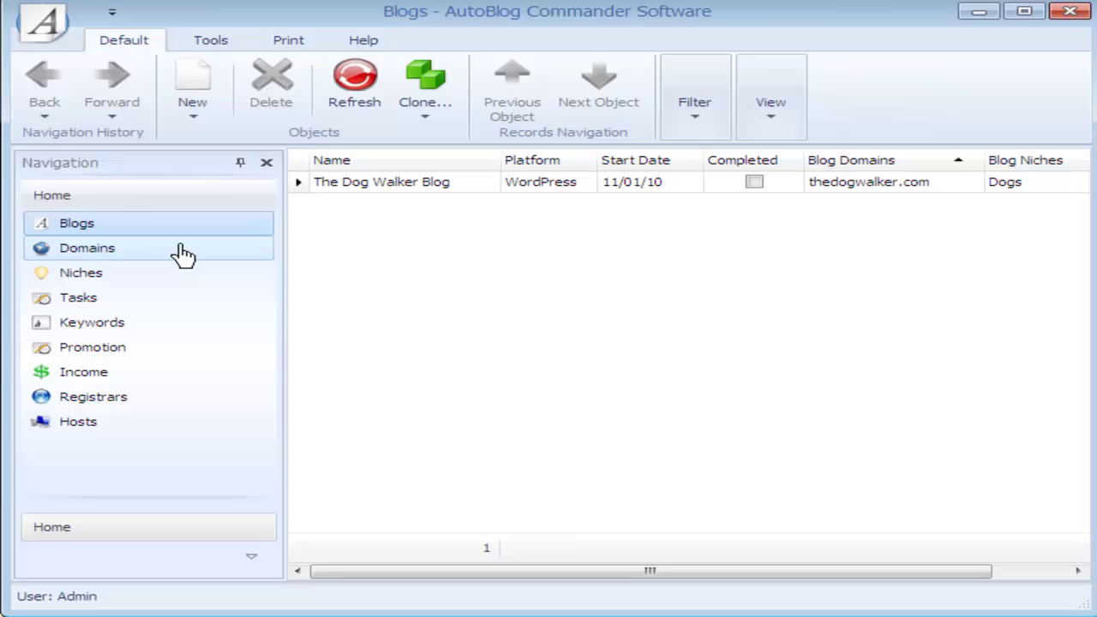
pyautogui.click(183, 257)
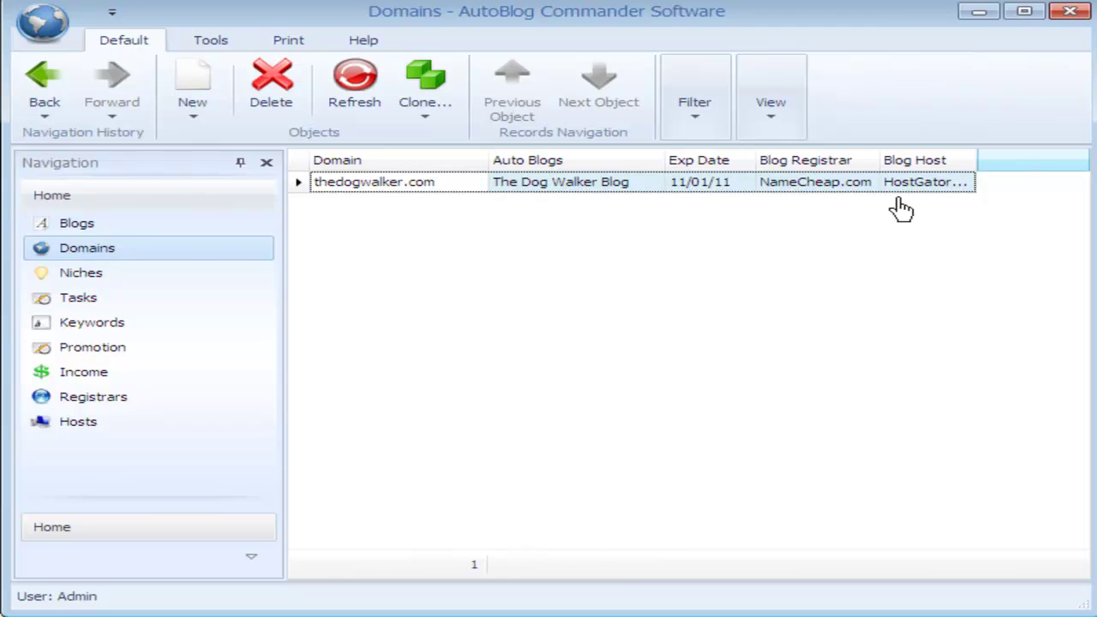
pyautogui.click(173, 279)
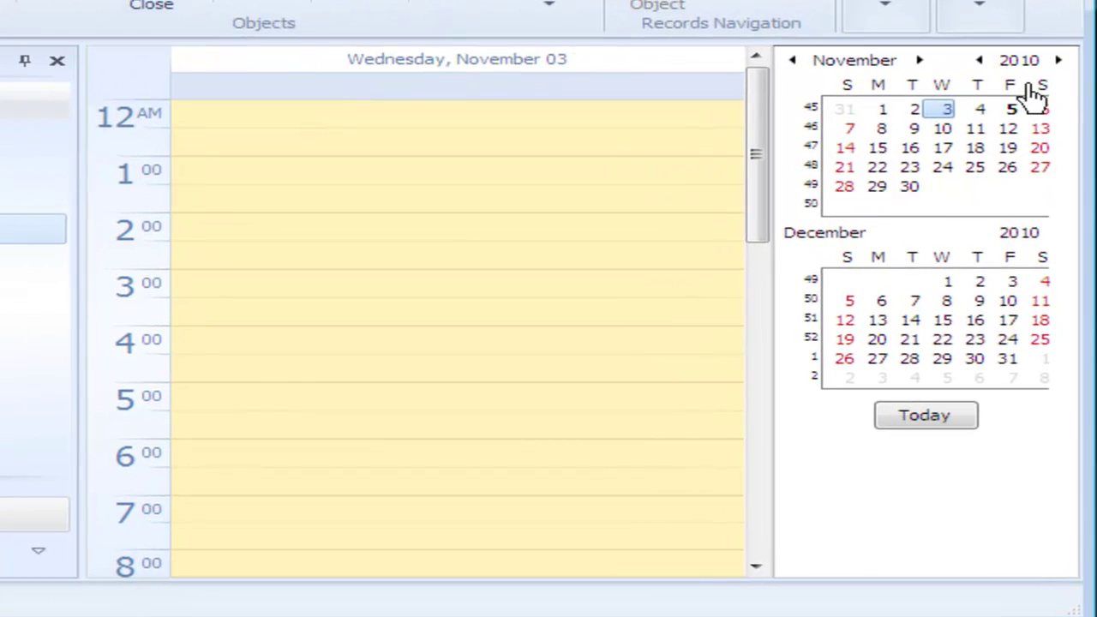
pyautogui.moveTo(984, 101)
pyautogui.mouseDown()
pyautogui.moveTo(980, 149)
pyautogui.moveTo(1028, 109)
pyautogui.moveTo(1016, 85)
pyautogui.moveTo(1002, 86)
pyautogui.mouseUp()
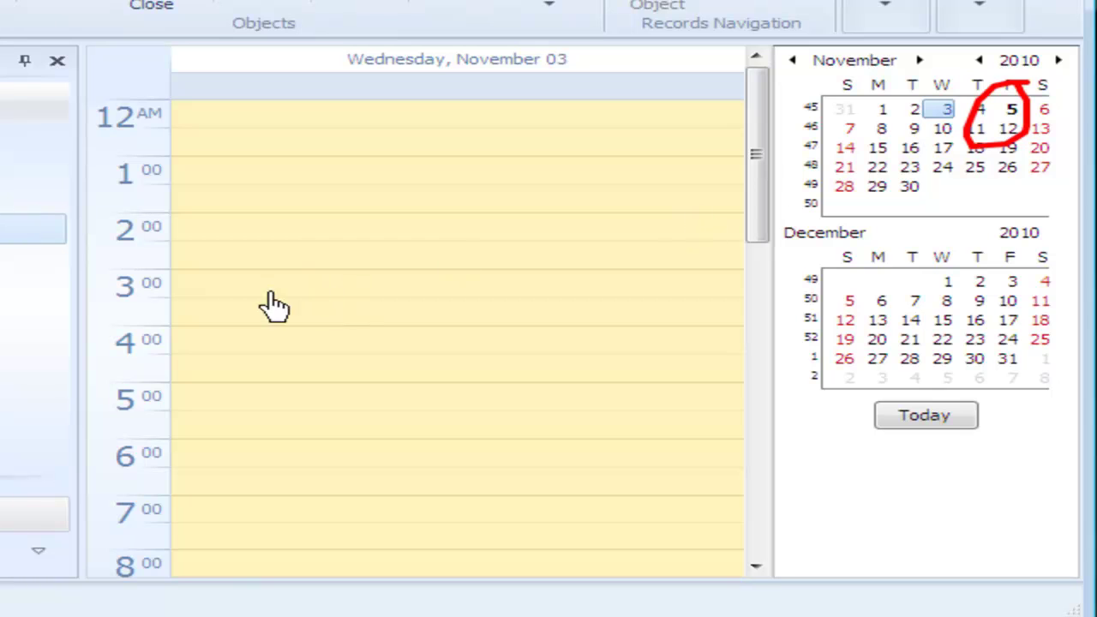
pyautogui.moveTo(273, 403)
pyautogui.mouseDown()
pyautogui.moveTo(168, 467)
pyautogui.moveTo(497, 478)
pyautogui.moveTo(321, 404)
pyautogui.moveTo(258, 403)
pyautogui.mouseUp()
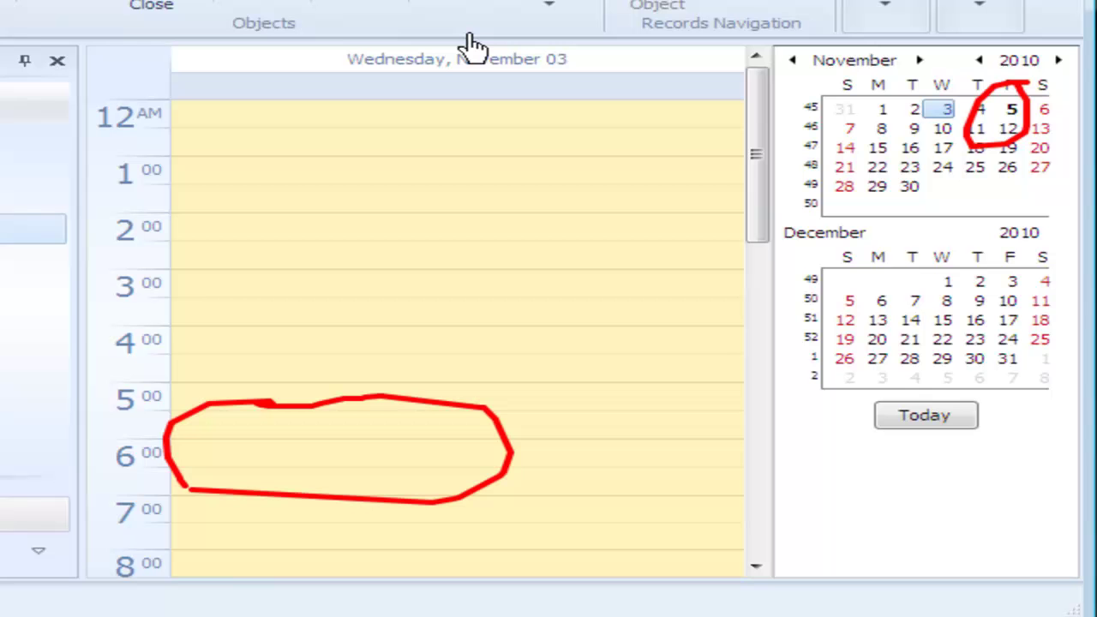
pyautogui.press('Escape')
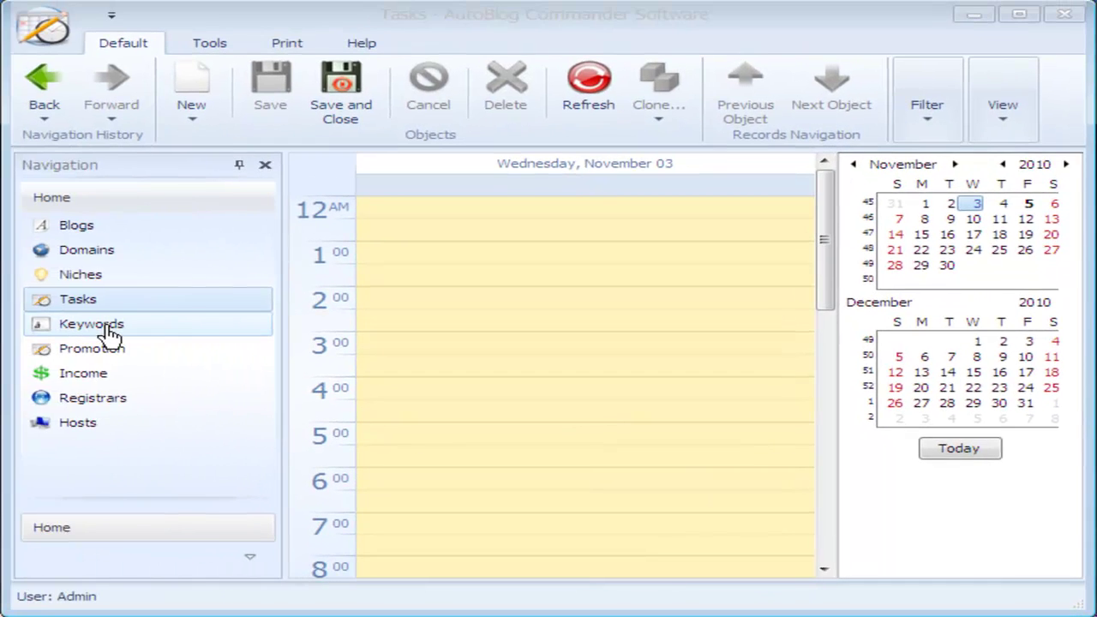
# Step: Browse the Keywords, Promotion, Income, Registrars and Hosts lists, then return to Blogs
pyautogui.click(94, 324)
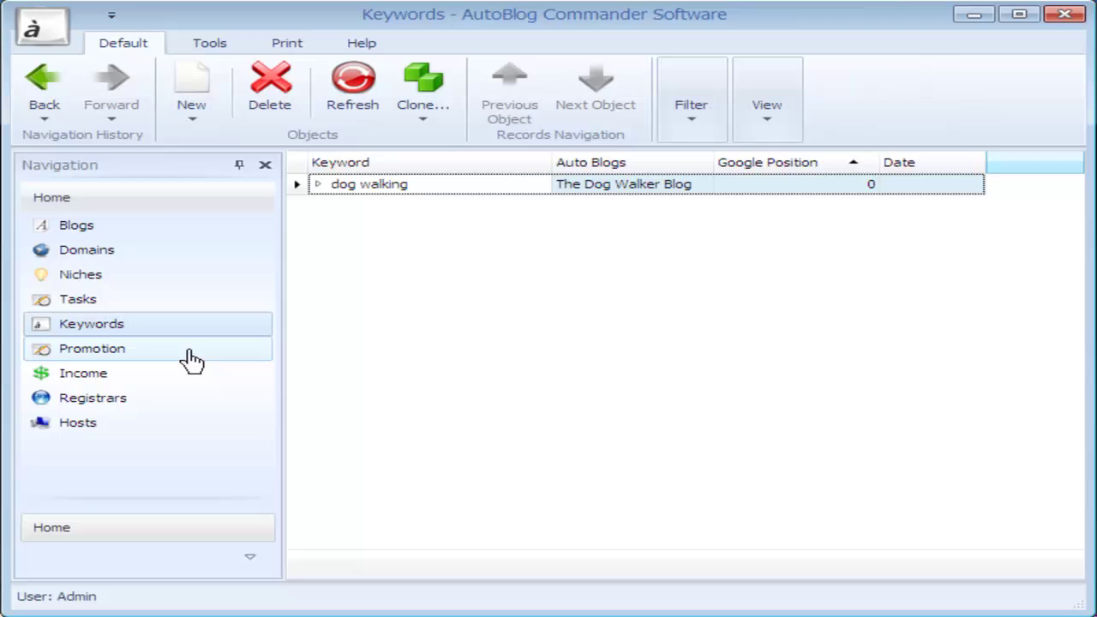
pyautogui.click(232, 352)
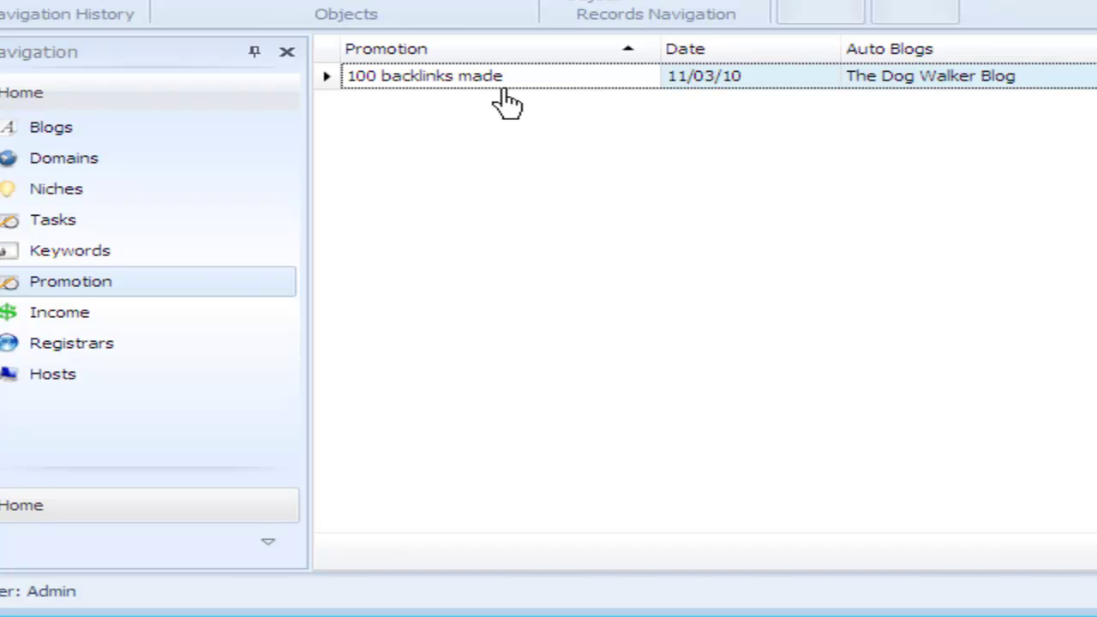
pyautogui.click(189, 315)
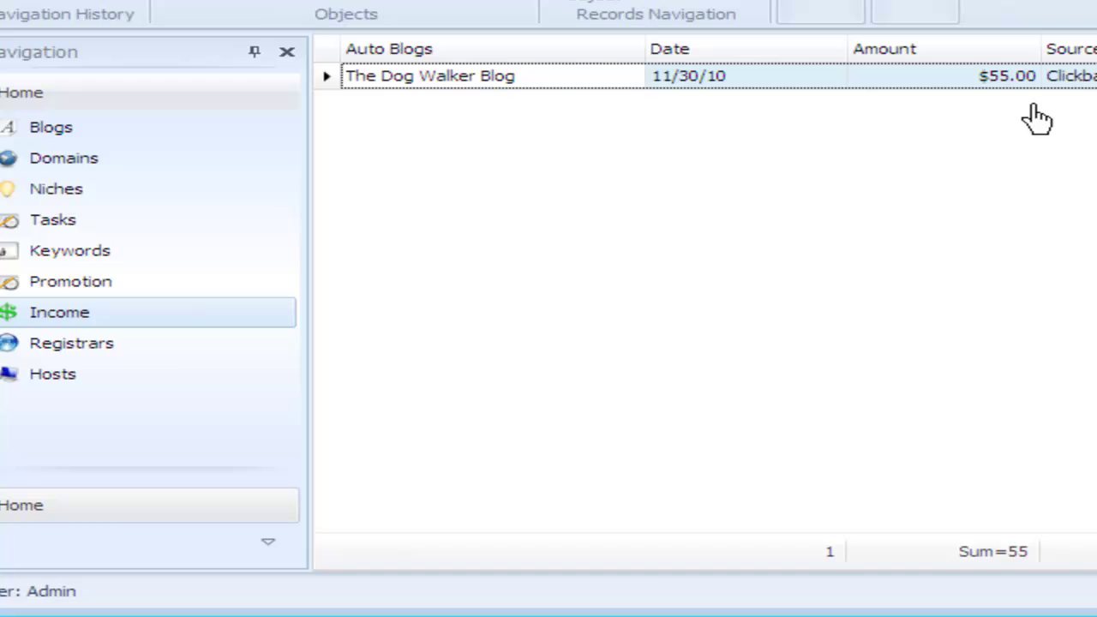
pyautogui.click(184, 349)
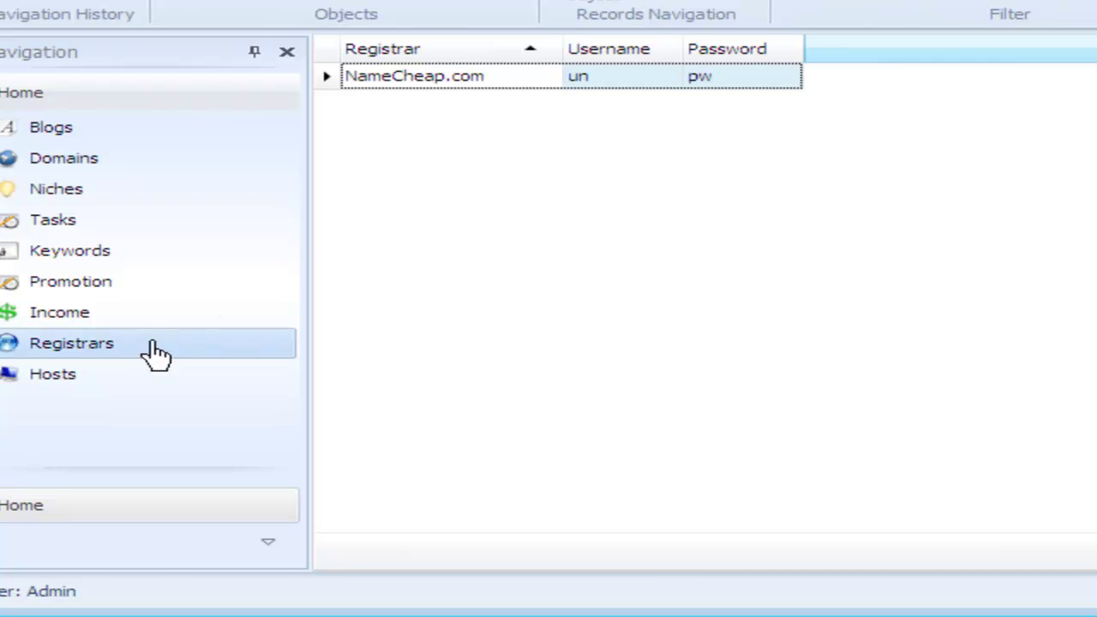
pyautogui.click(129, 394)
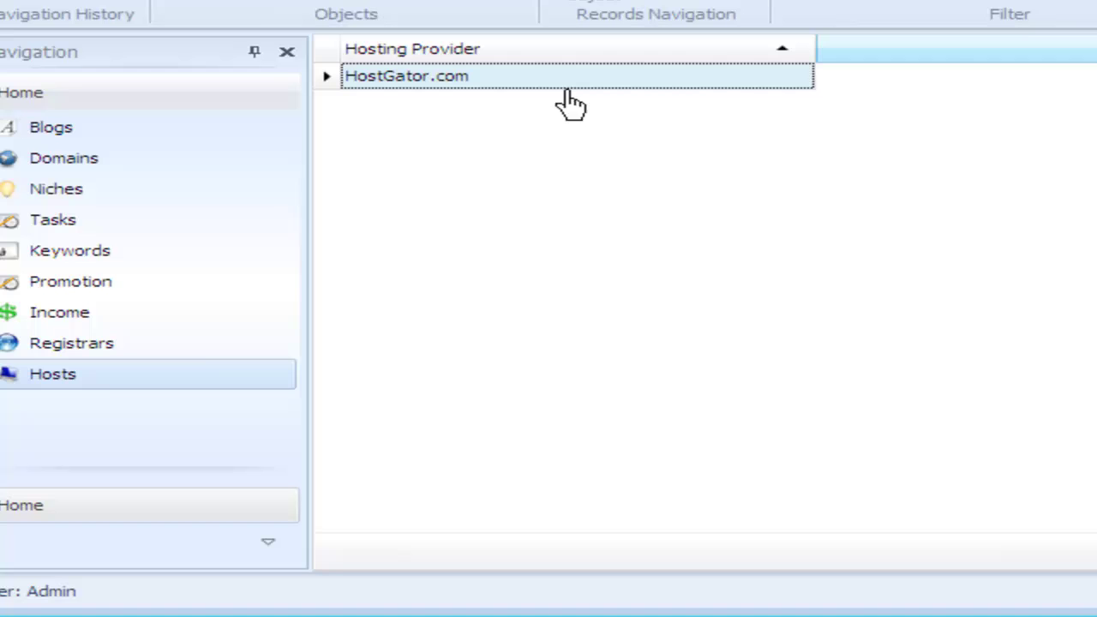
pyautogui.click(115, 136)
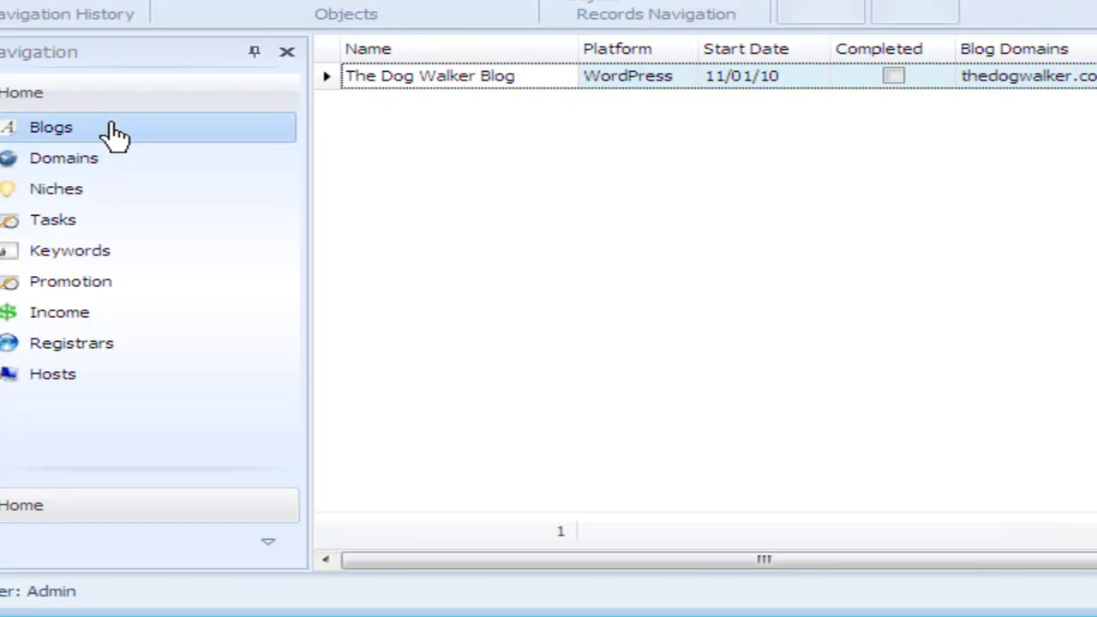